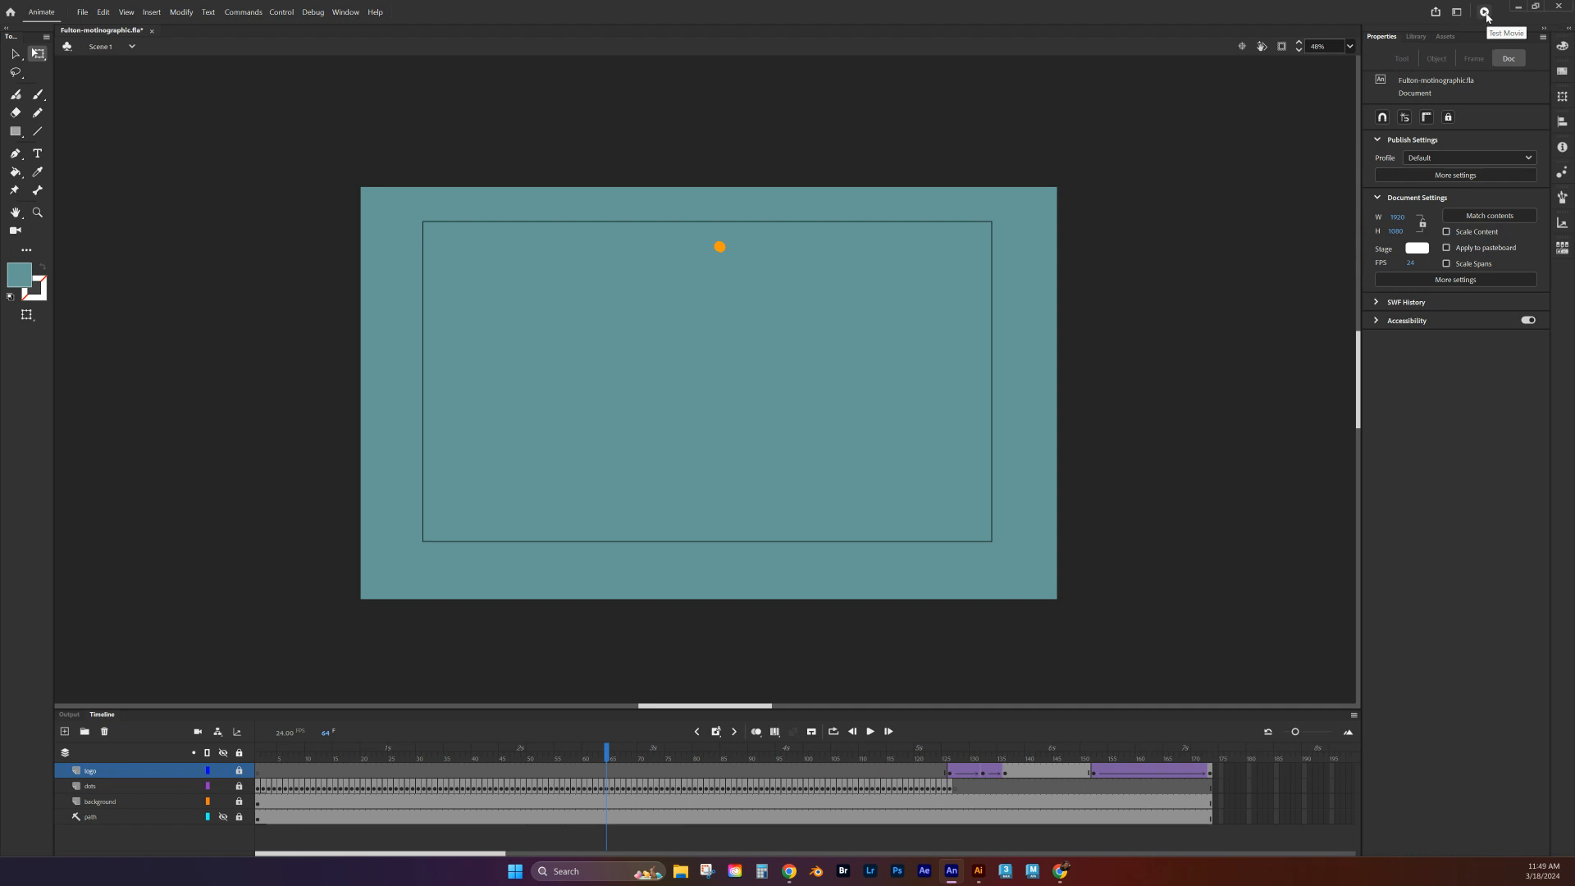
Step: Test the movie to preview the whole animation, and close the preview window
{"action": "left_click", "coordinate": [1487, 14]}
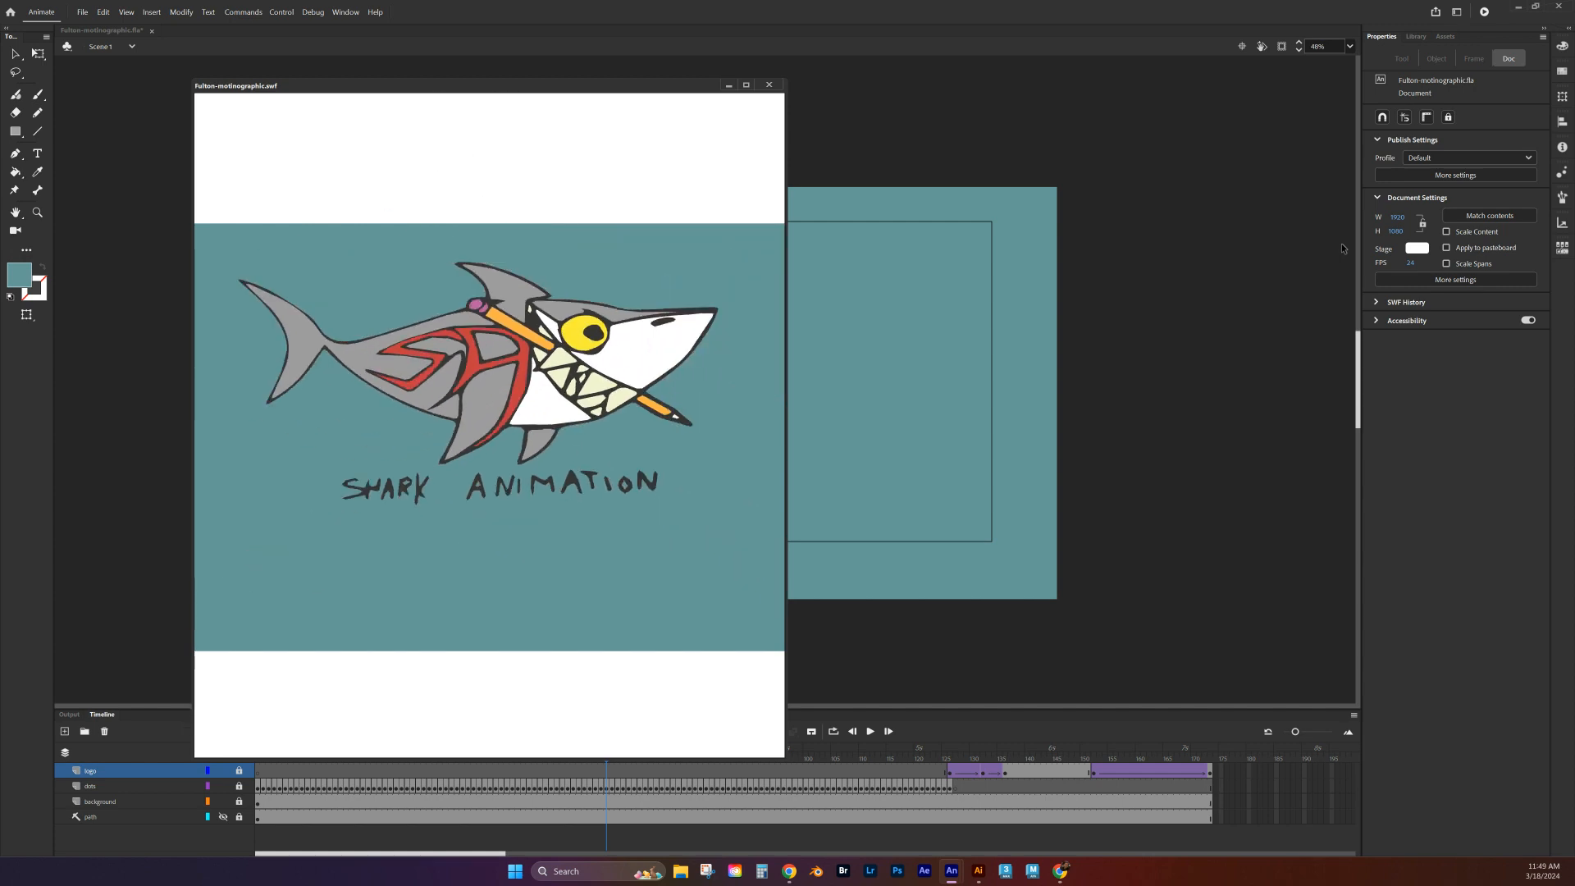
{"action": "left_click", "coordinate": [773, 85]}
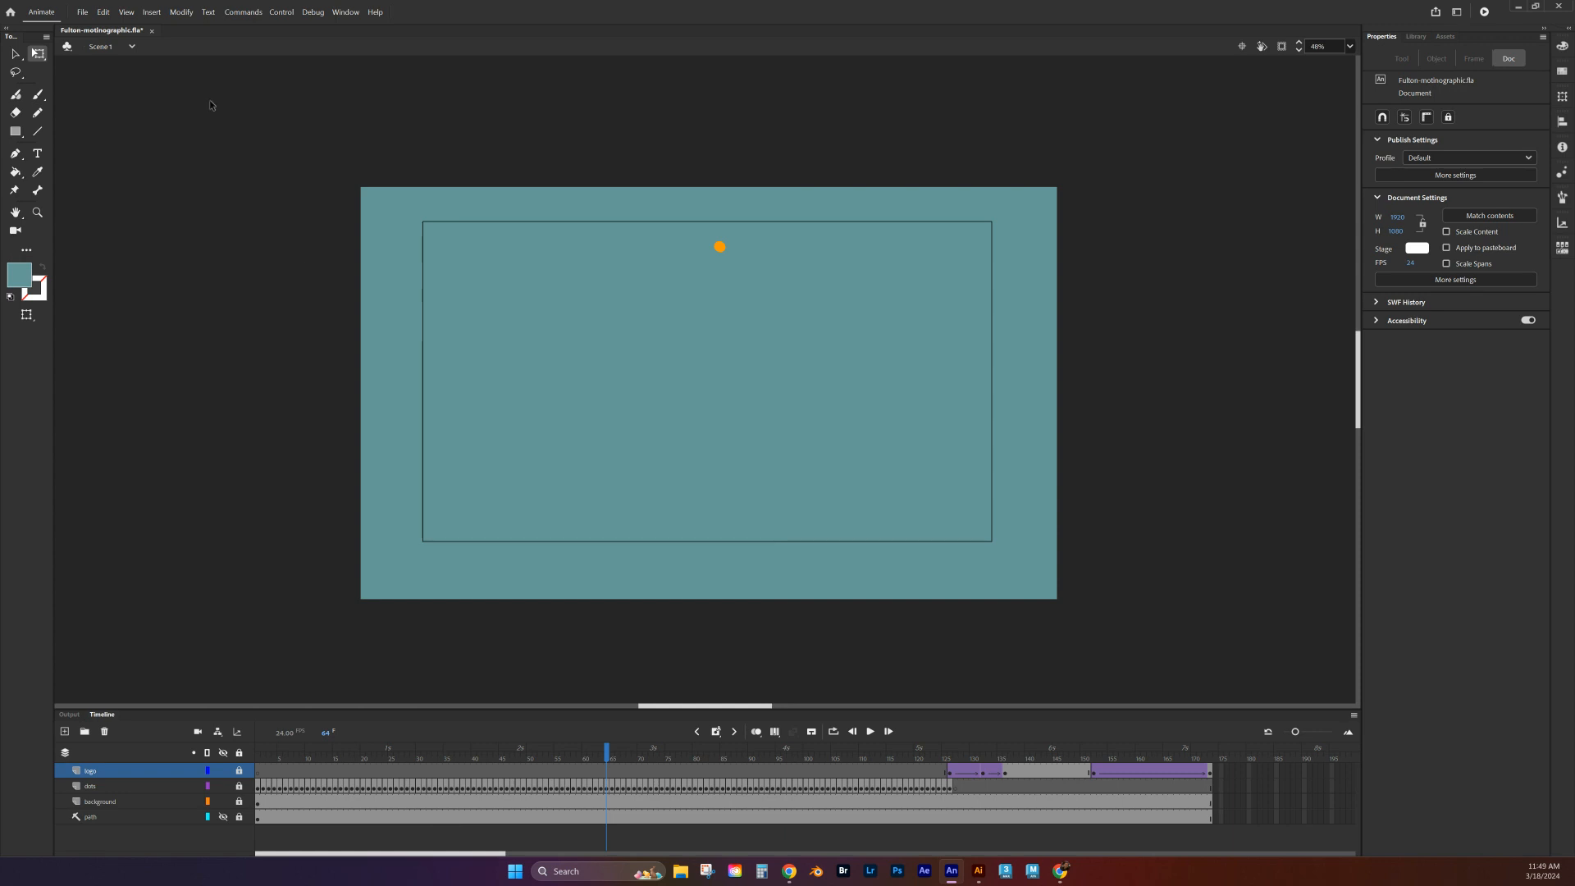
Step: Start a video/media export of the entire movie with the H.264 format and the YouTube 1080p Full HD preset
{"action": "left_click", "coordinate": [83, 13]}
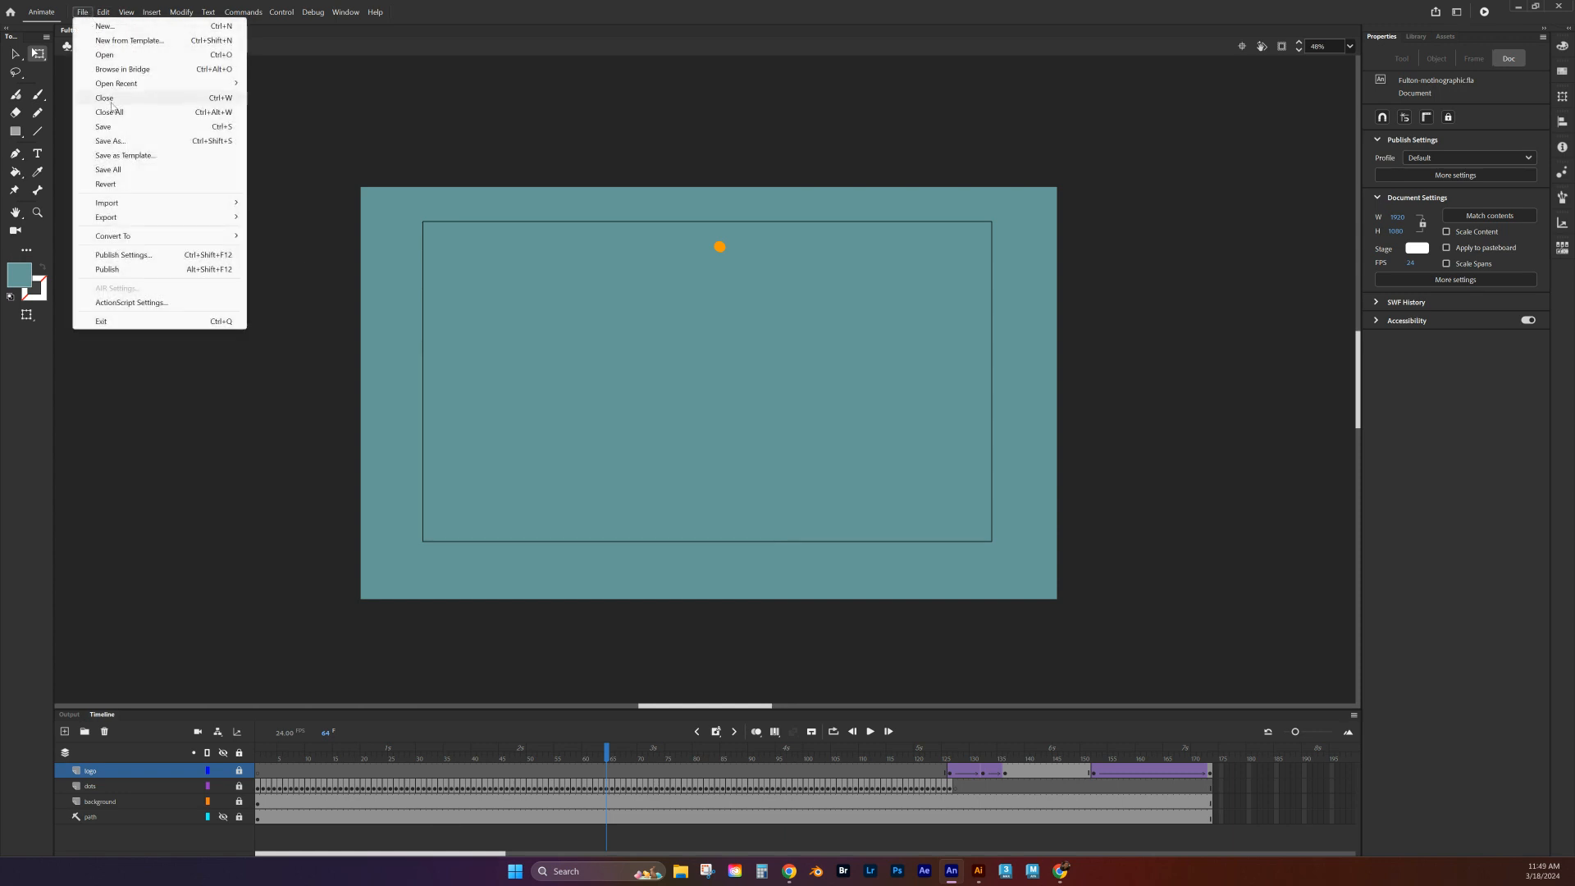
{"action": "mouse_move", "coordinate": [129, 219]}
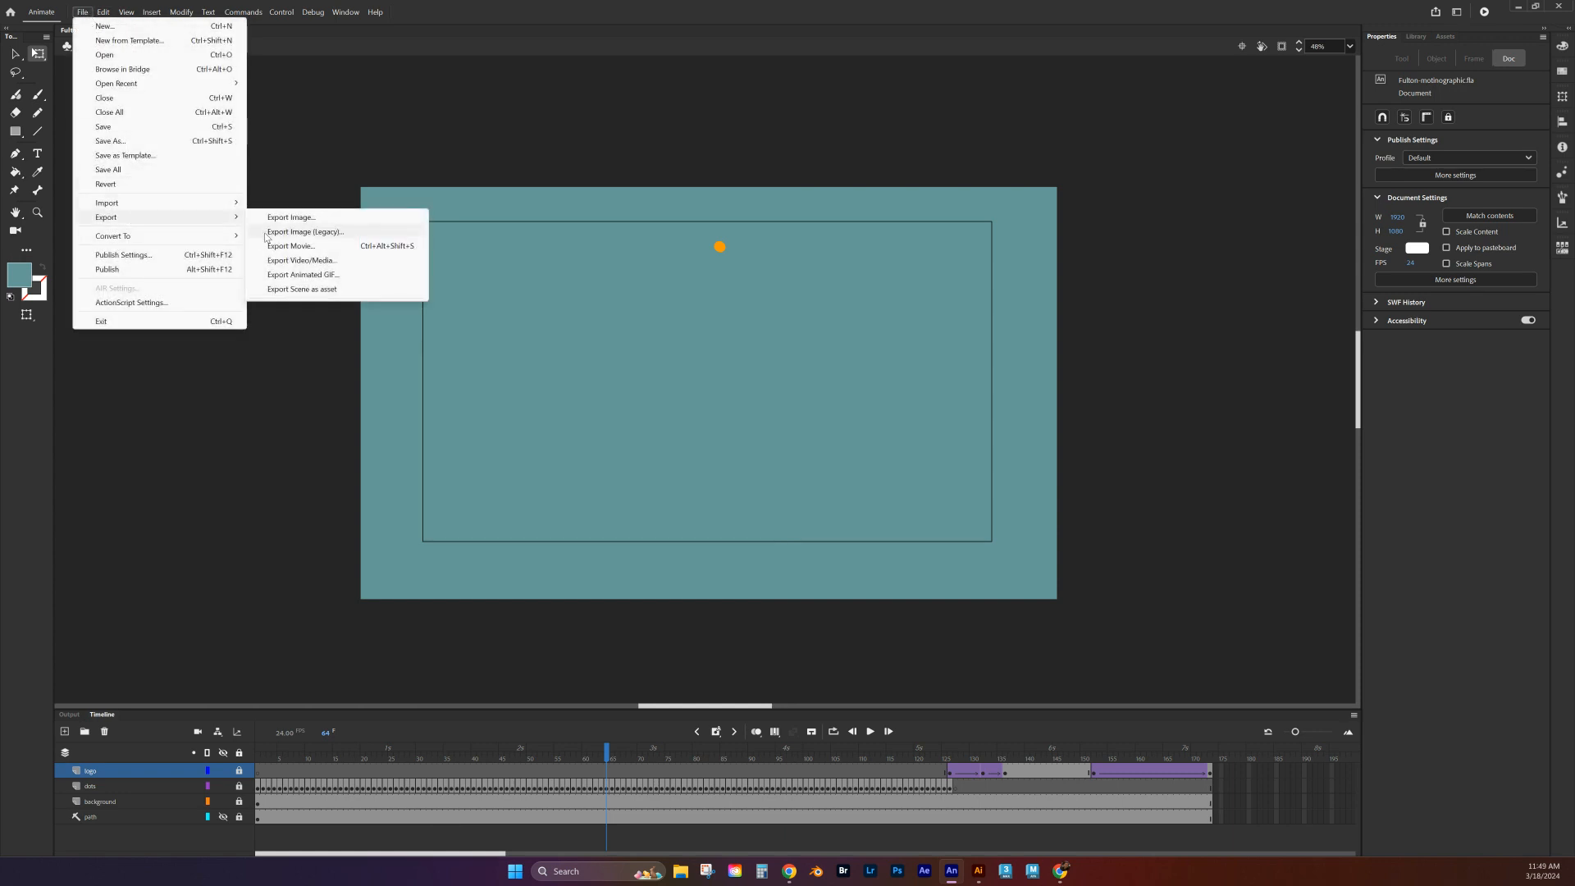
{"action": "left_click", "coordinate": [308, 260]}
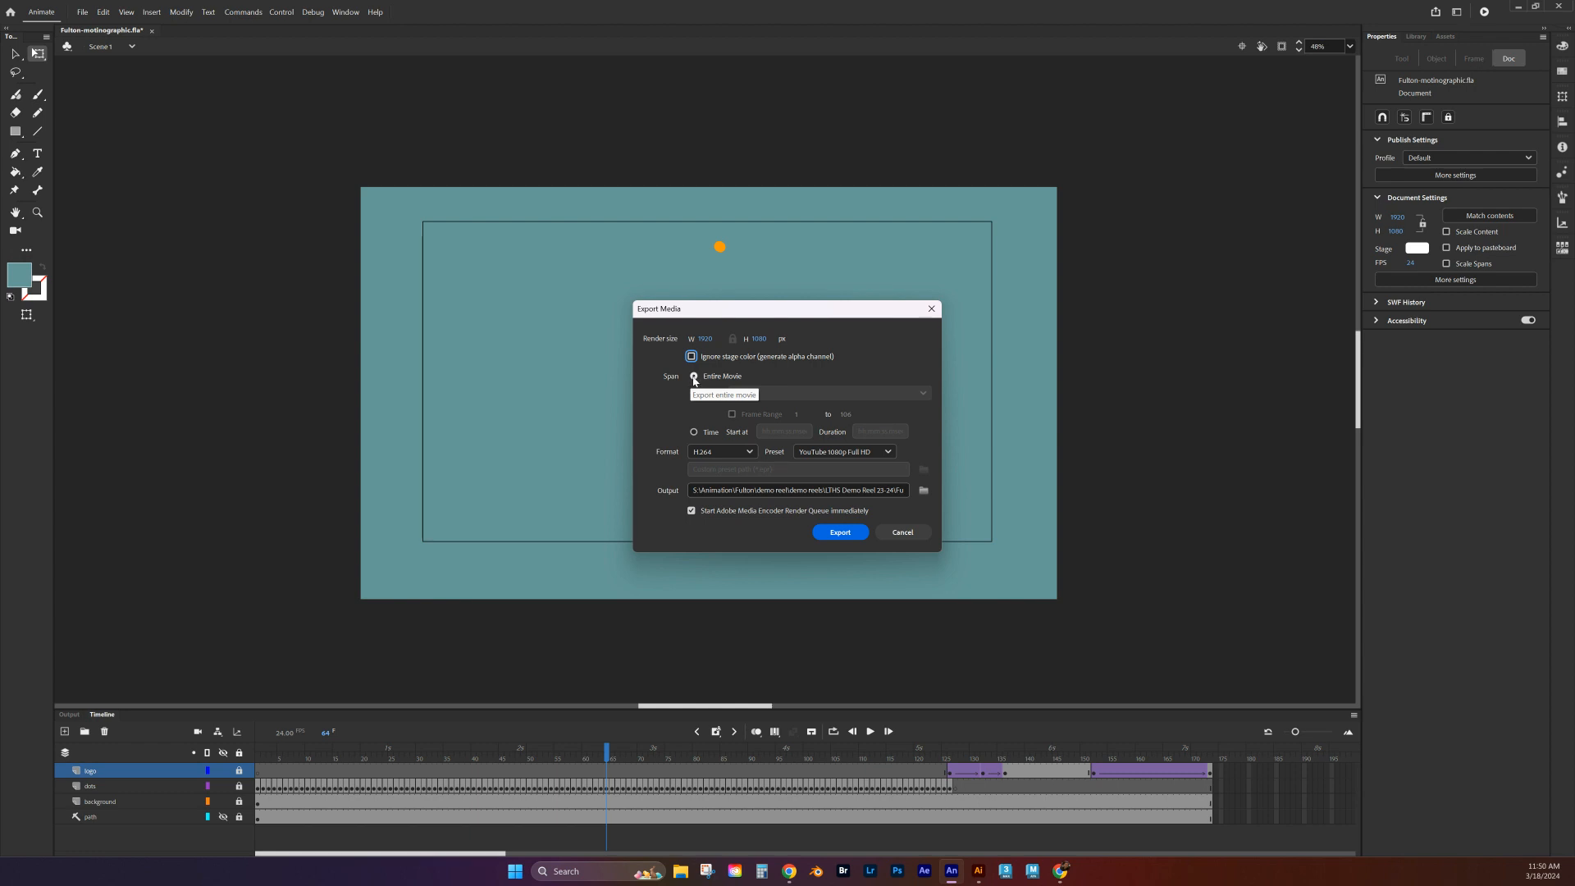
{"action": "left_click", "coordinate": [699, 452]}
{"action": "left_click", "coordinate": [699, 453]}
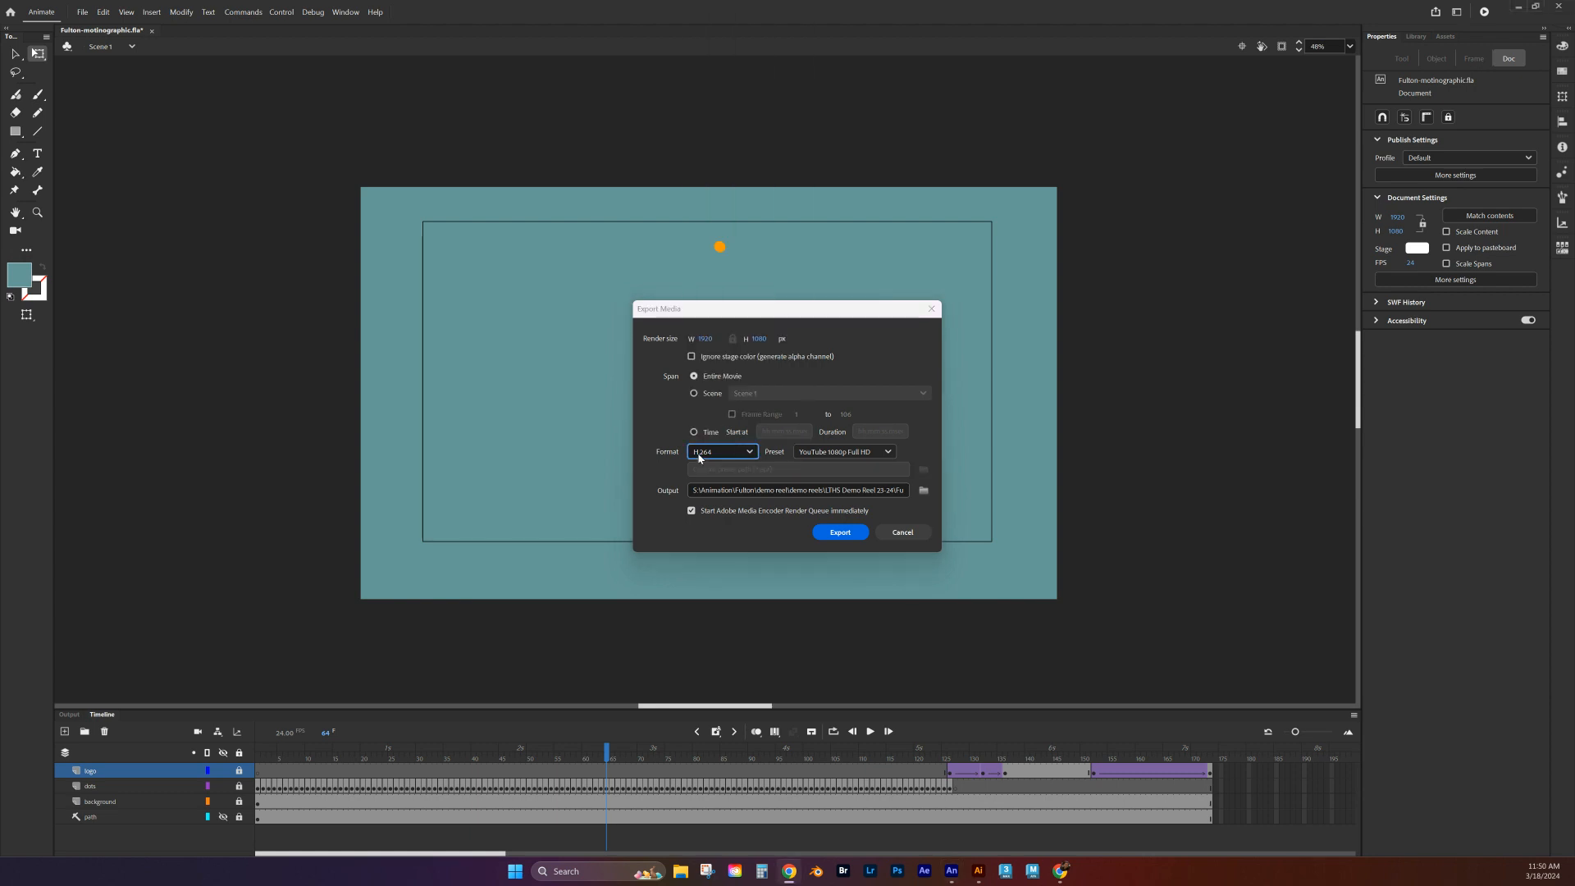
{"action": "left_click", "coordinate": [698, 453]}
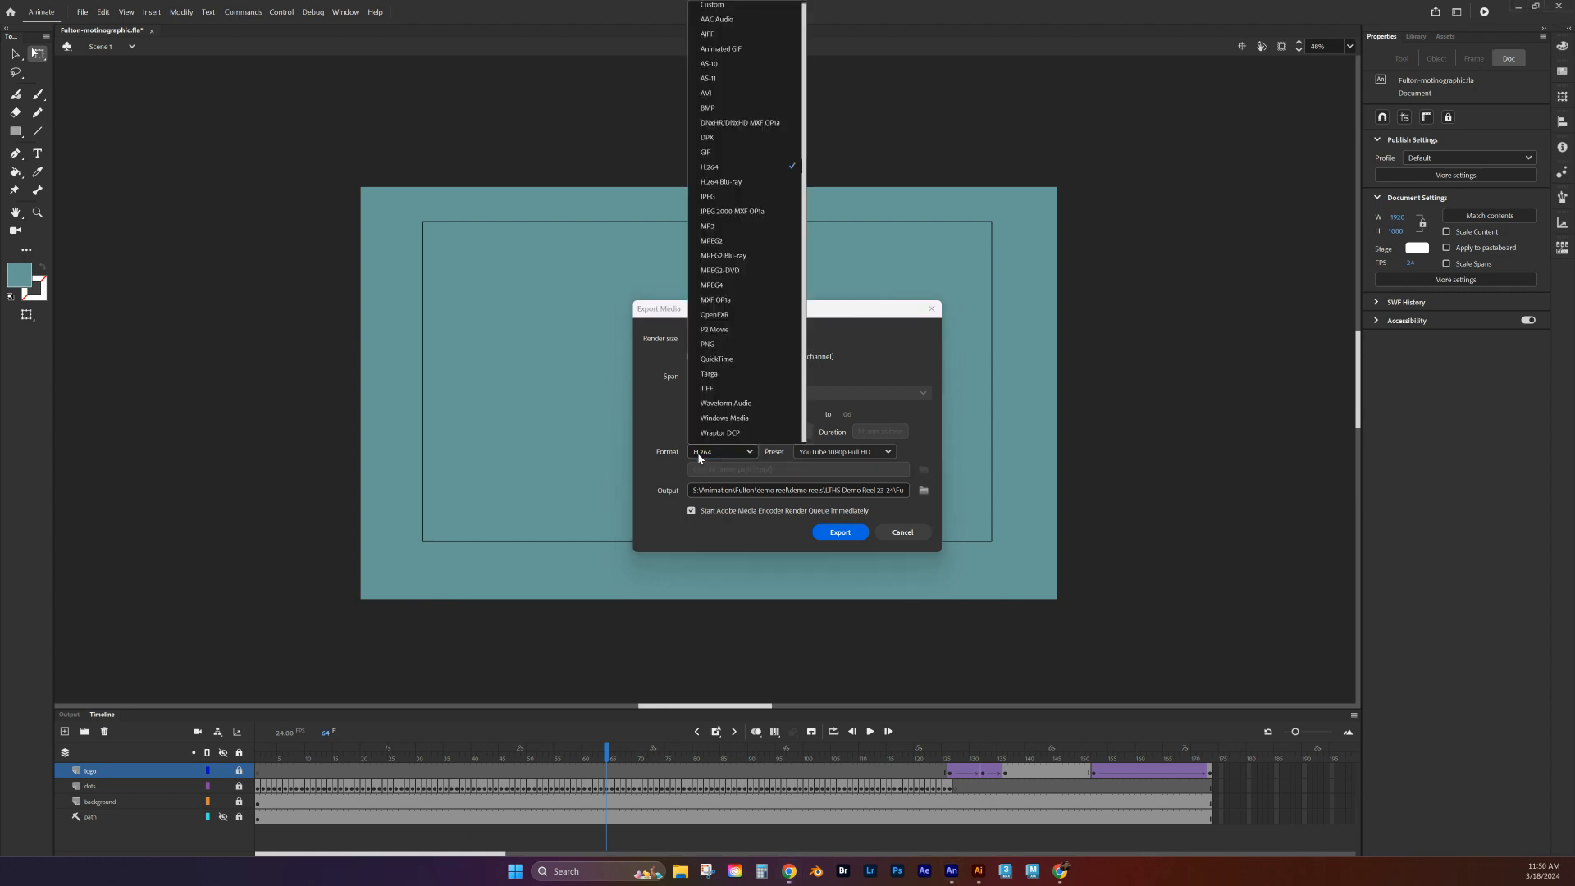
{"action": "left_click", "coordinate": [699, 453]}
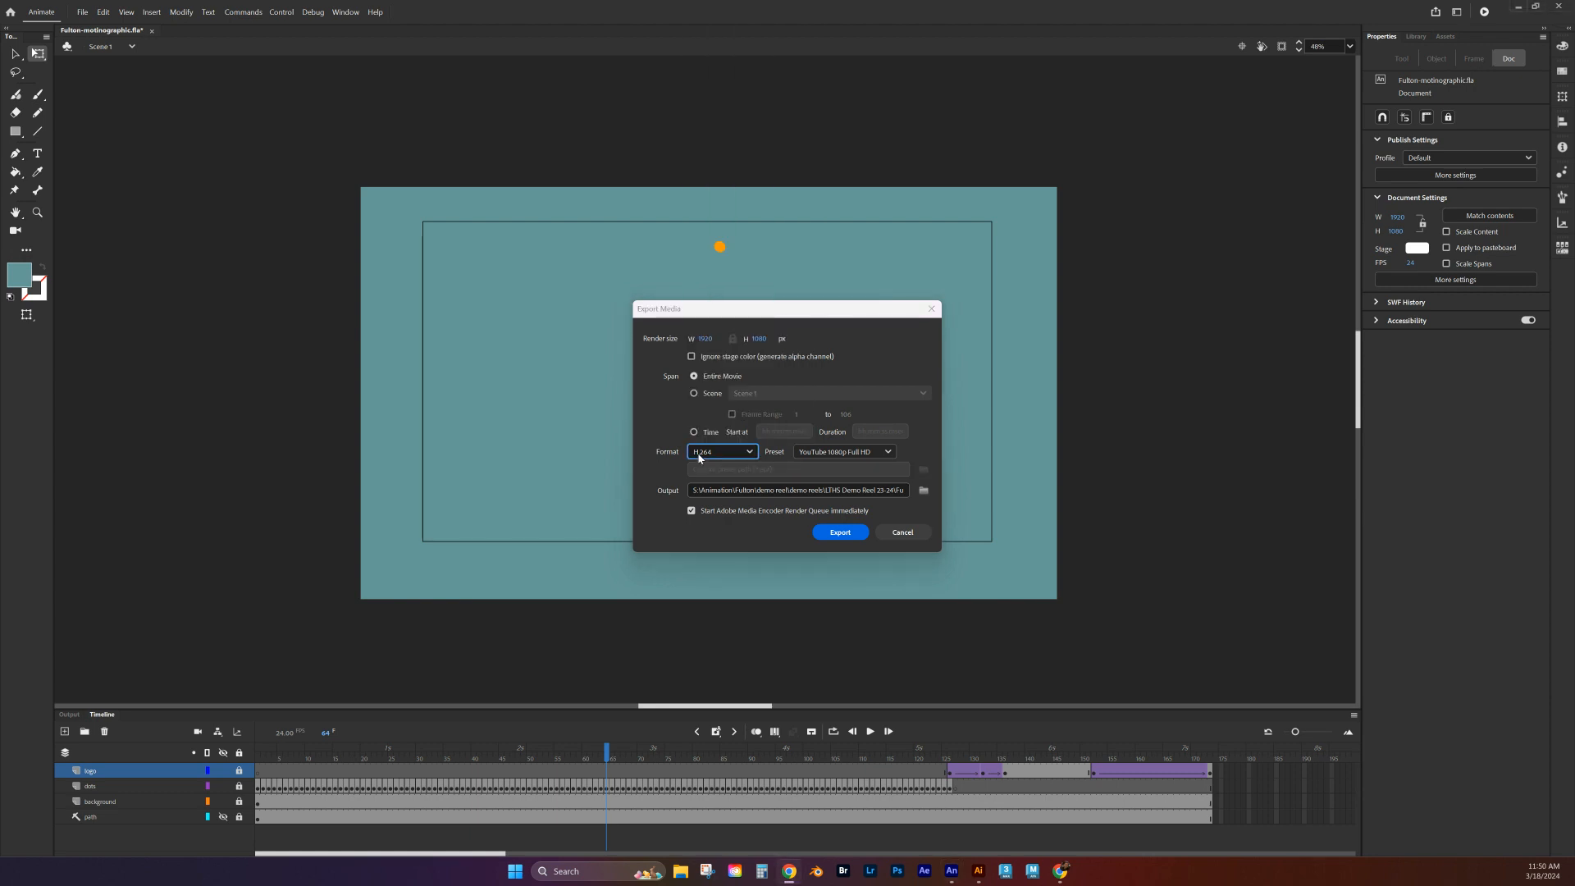
{"action": "left_click", "coordinate": [820, 453]}
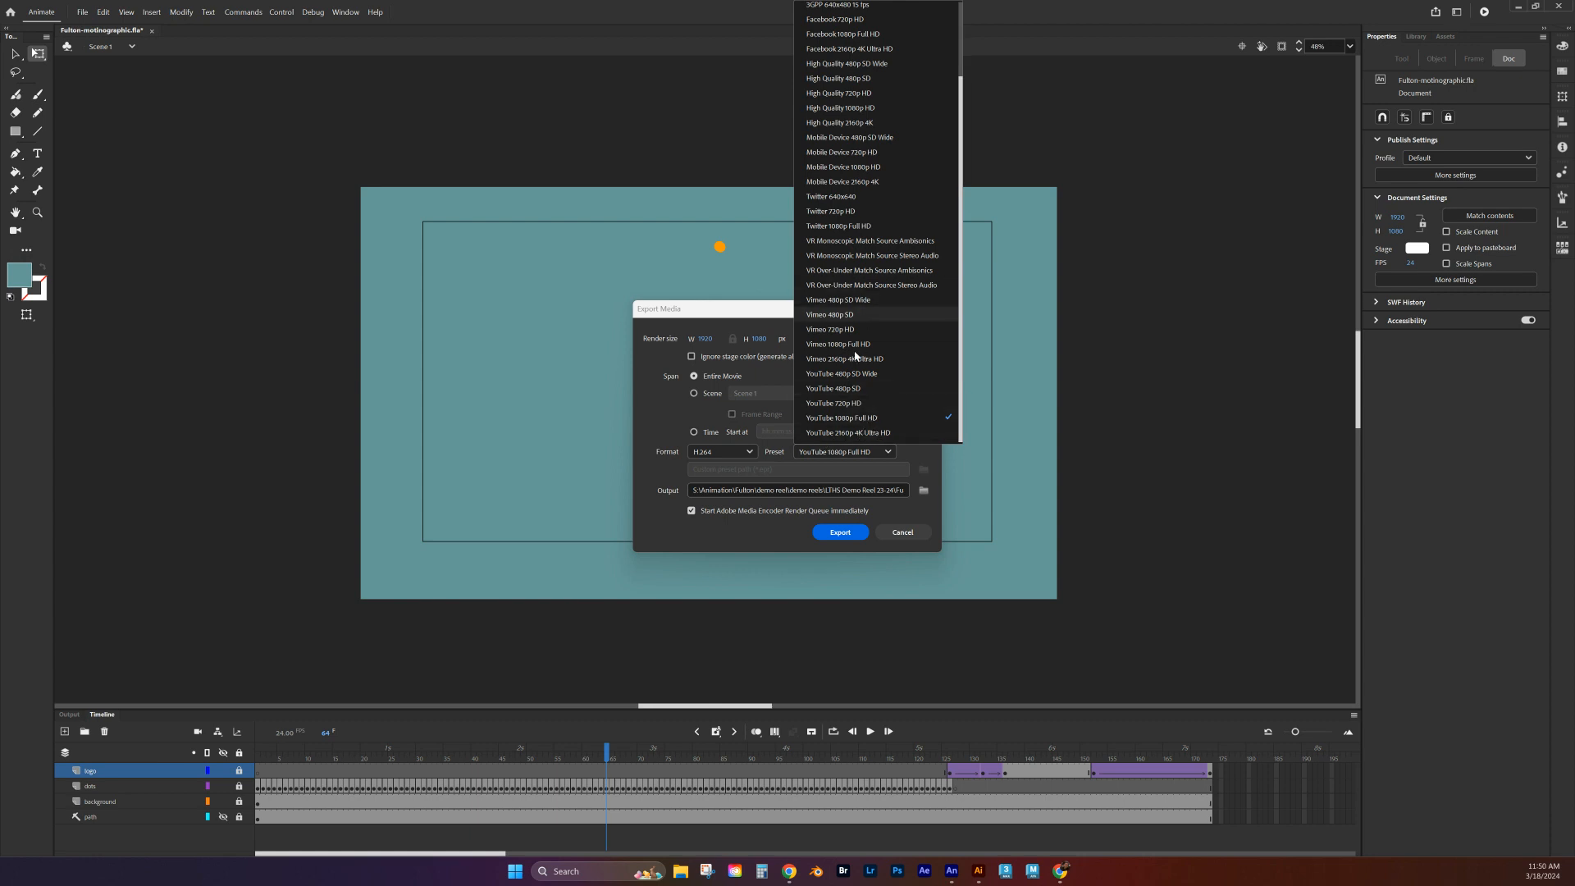
{"action": "left_click", "coordinate": [841, 452]}
{"action": "left_click", "coordinate": [841, 452]}
{"action": "left_click", "coordinate": [837, 420]}
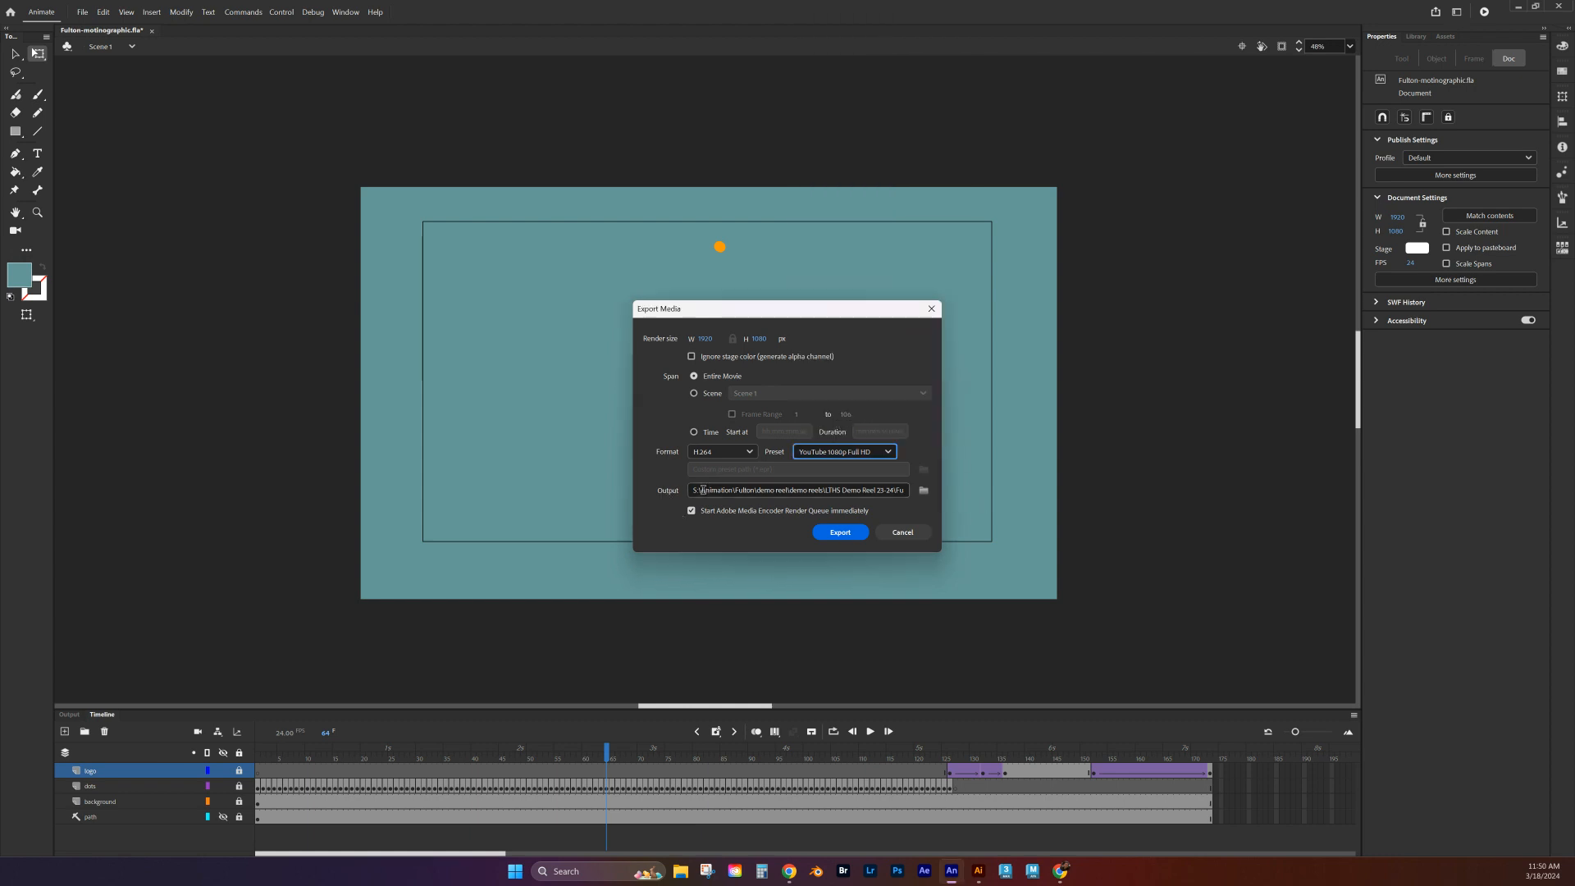
Step: Set the export destination to the Motion Graphics folder inside 1My classes, 3-Digital Media, animate
{"action": "left_click", "coordinate": [923, 490]}
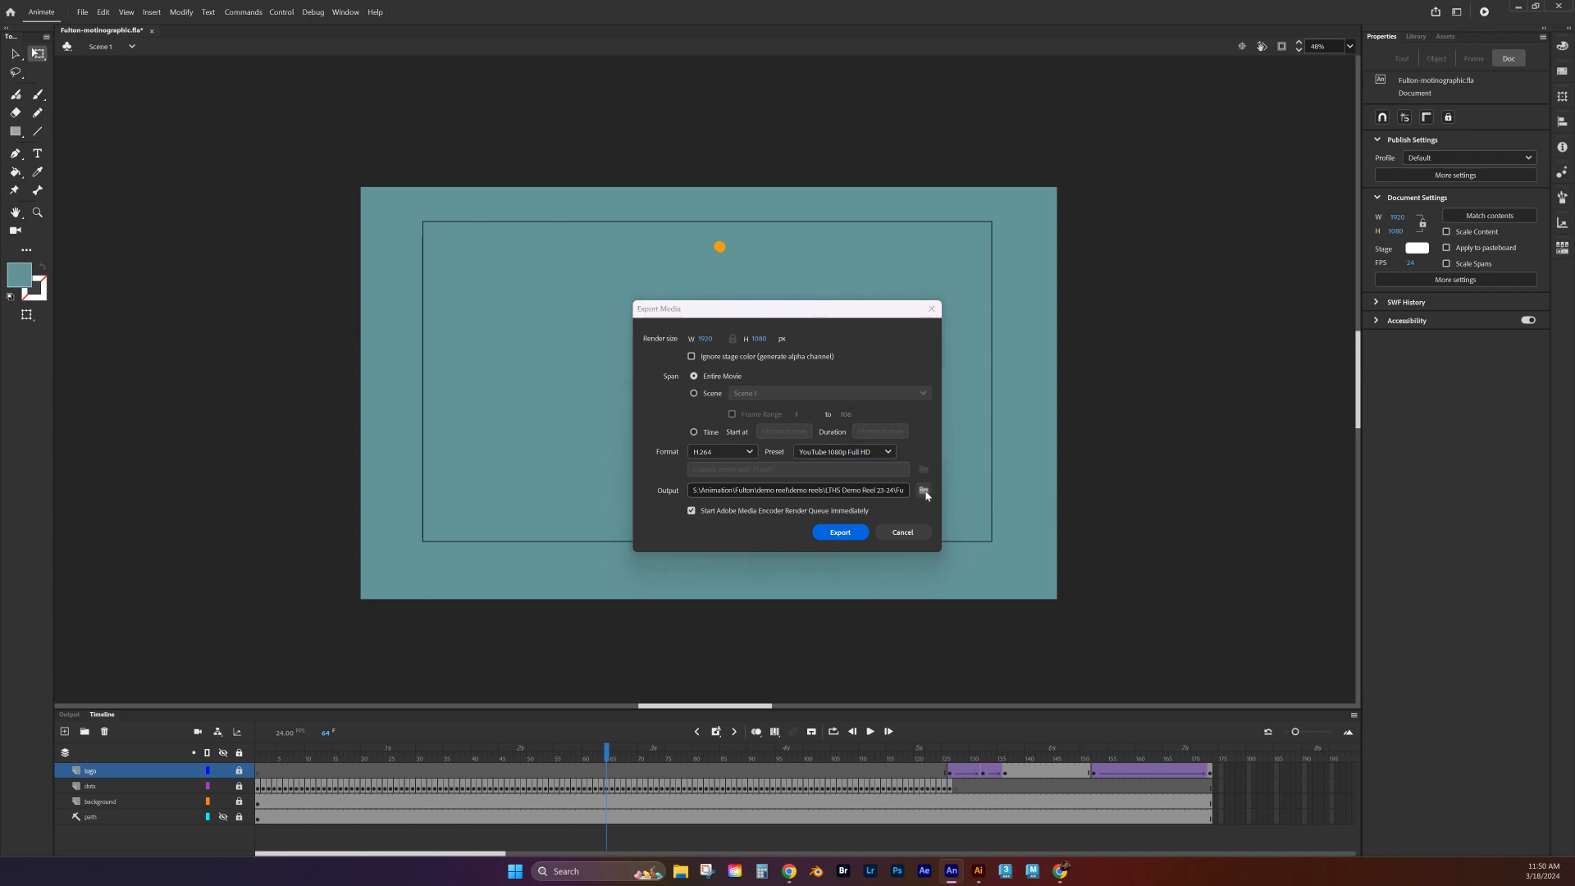
{"action": "double_click", "coordinate": [802, 480]}
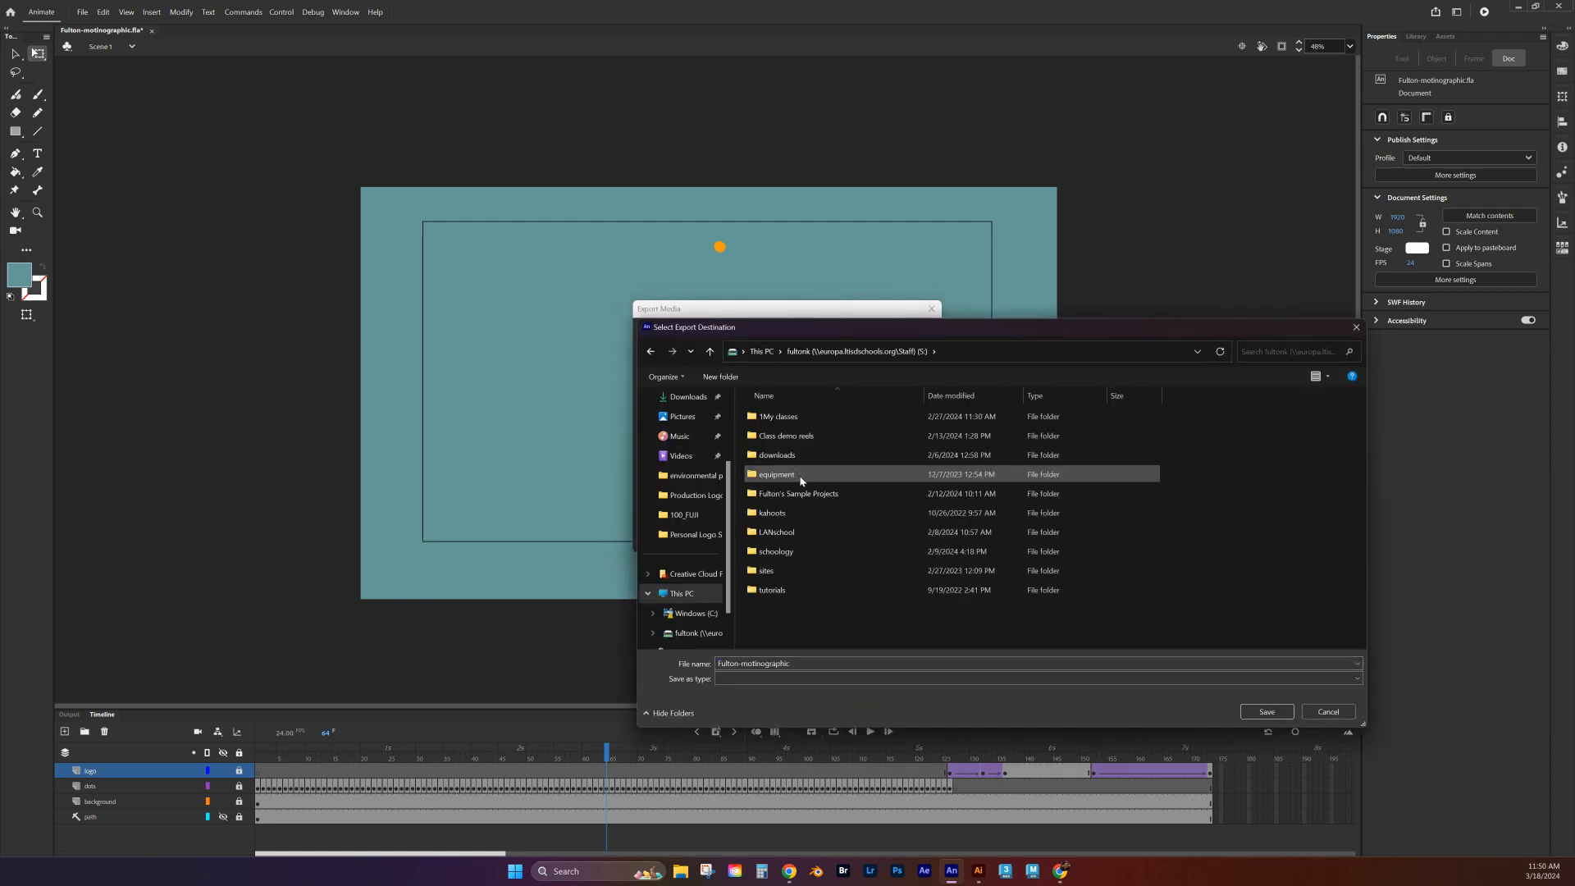
{"action": "double_click", "coordinate": [795, 420]}
{"action": "double_click", "coordinate": [791, 456]}
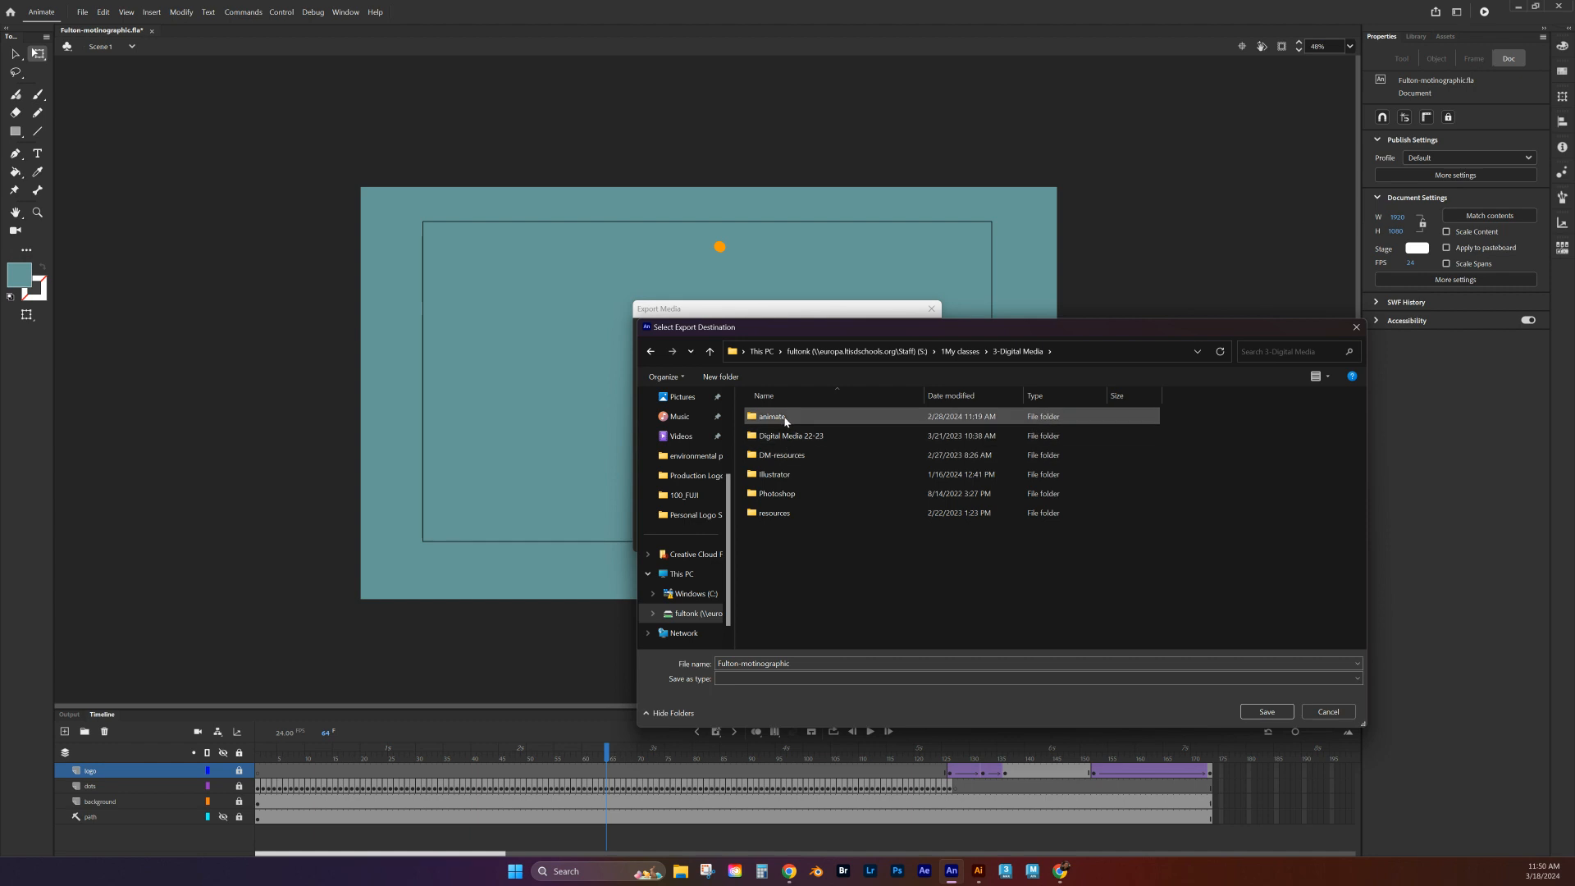
{"action": "double_click", "coordinate": [785, 421]}
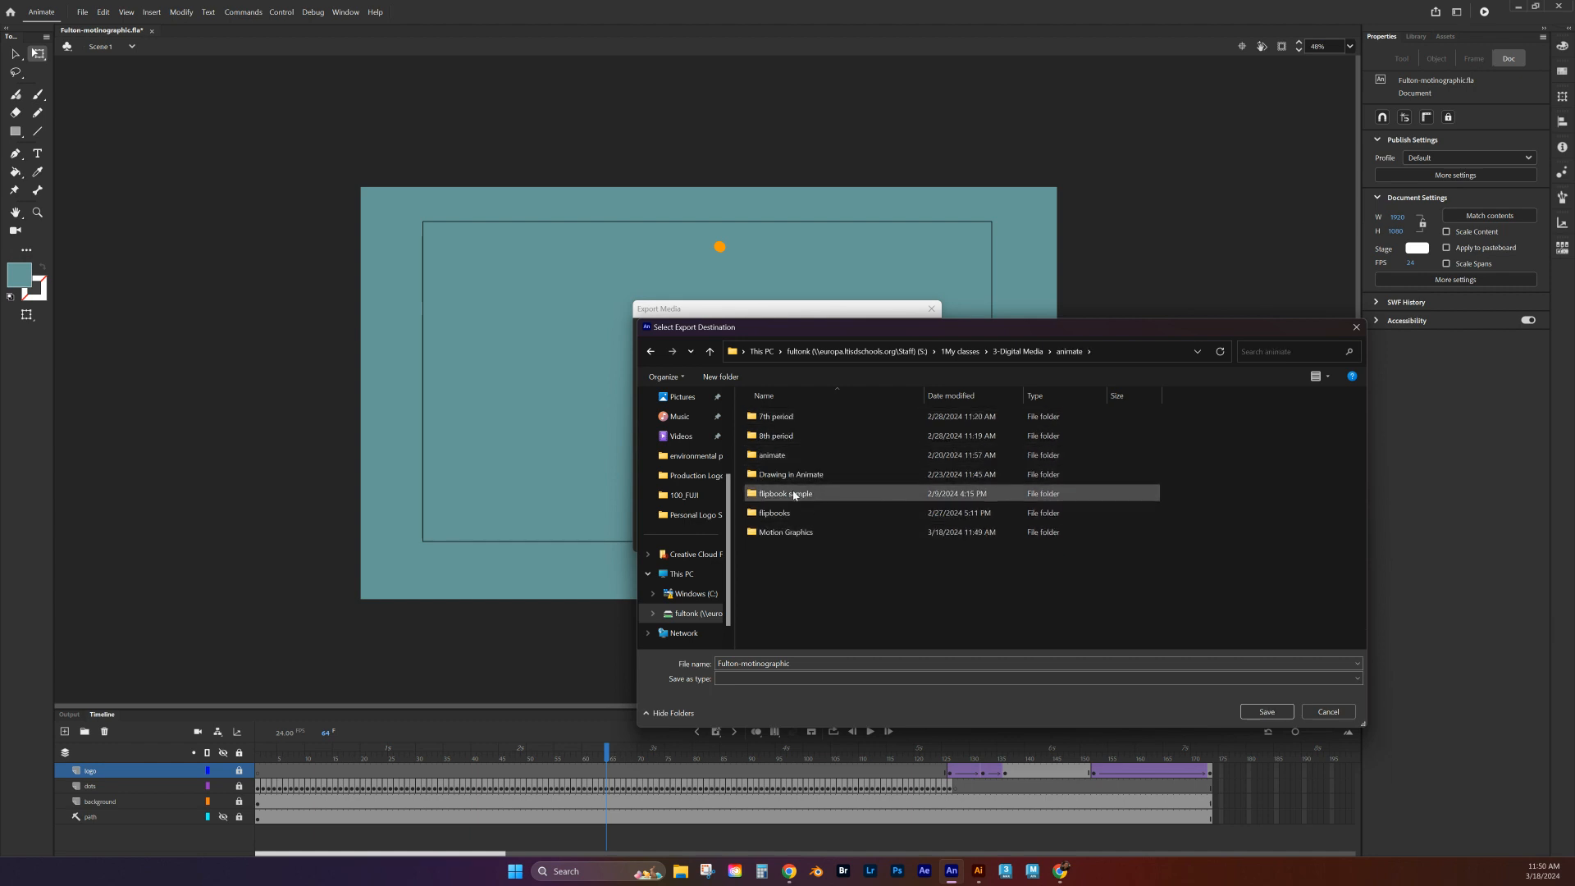
{"action": "double_click", "coordinate": [779, 534]}
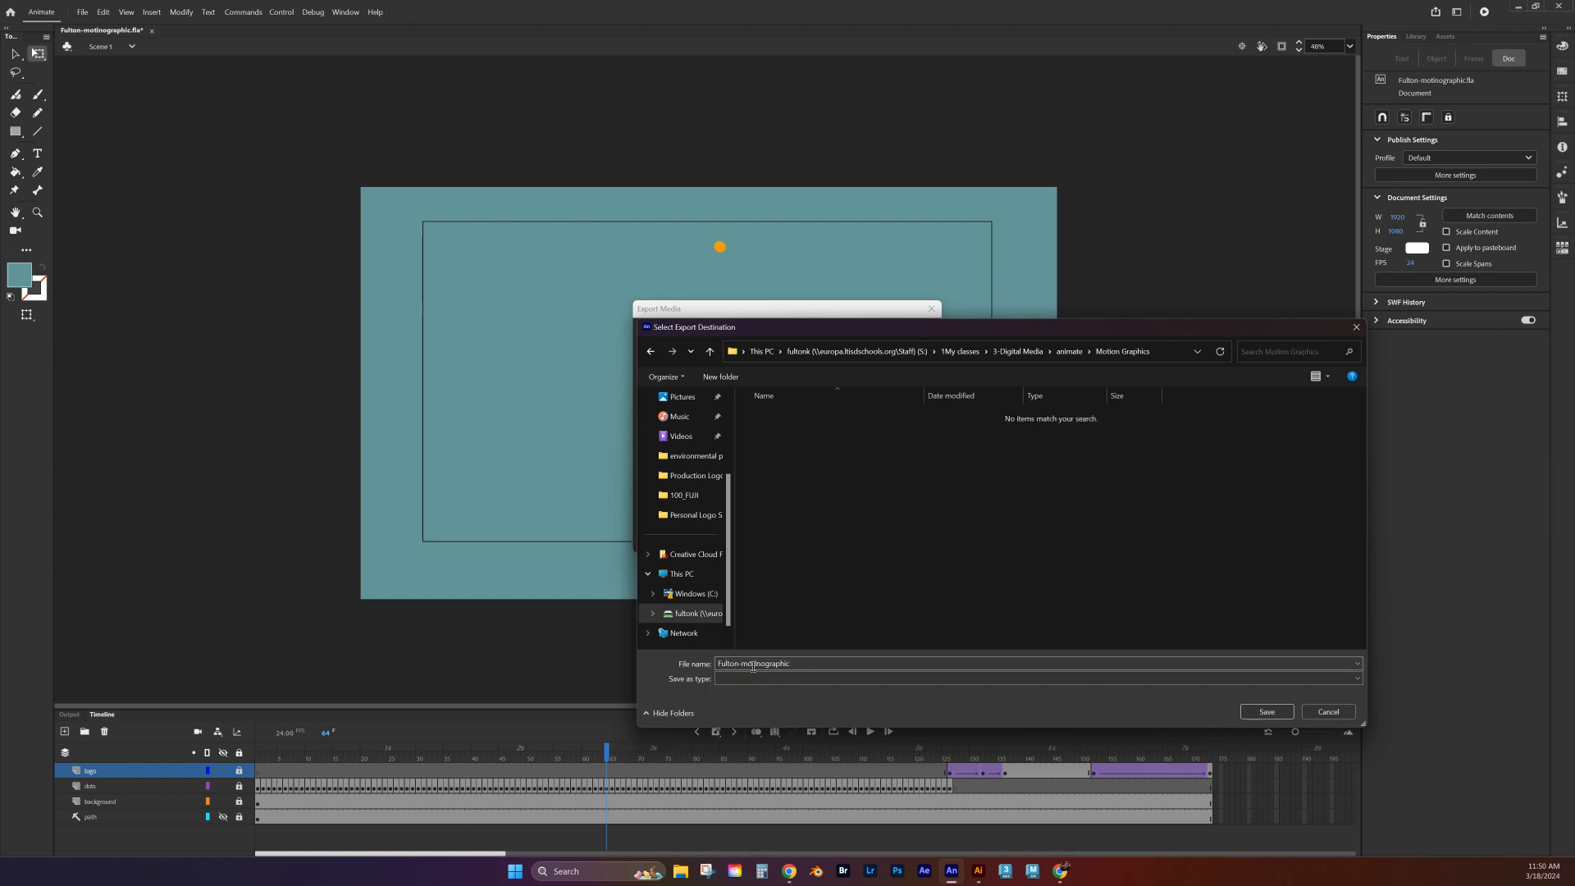
Step: Name the output file "Final Motion Graphic" after the existing surname prefix and hyphen, and save the destination
{"action": "left_click", "coordinate": [796, 665]}
{"action": "left_click", "coordinate": [804, 664]}
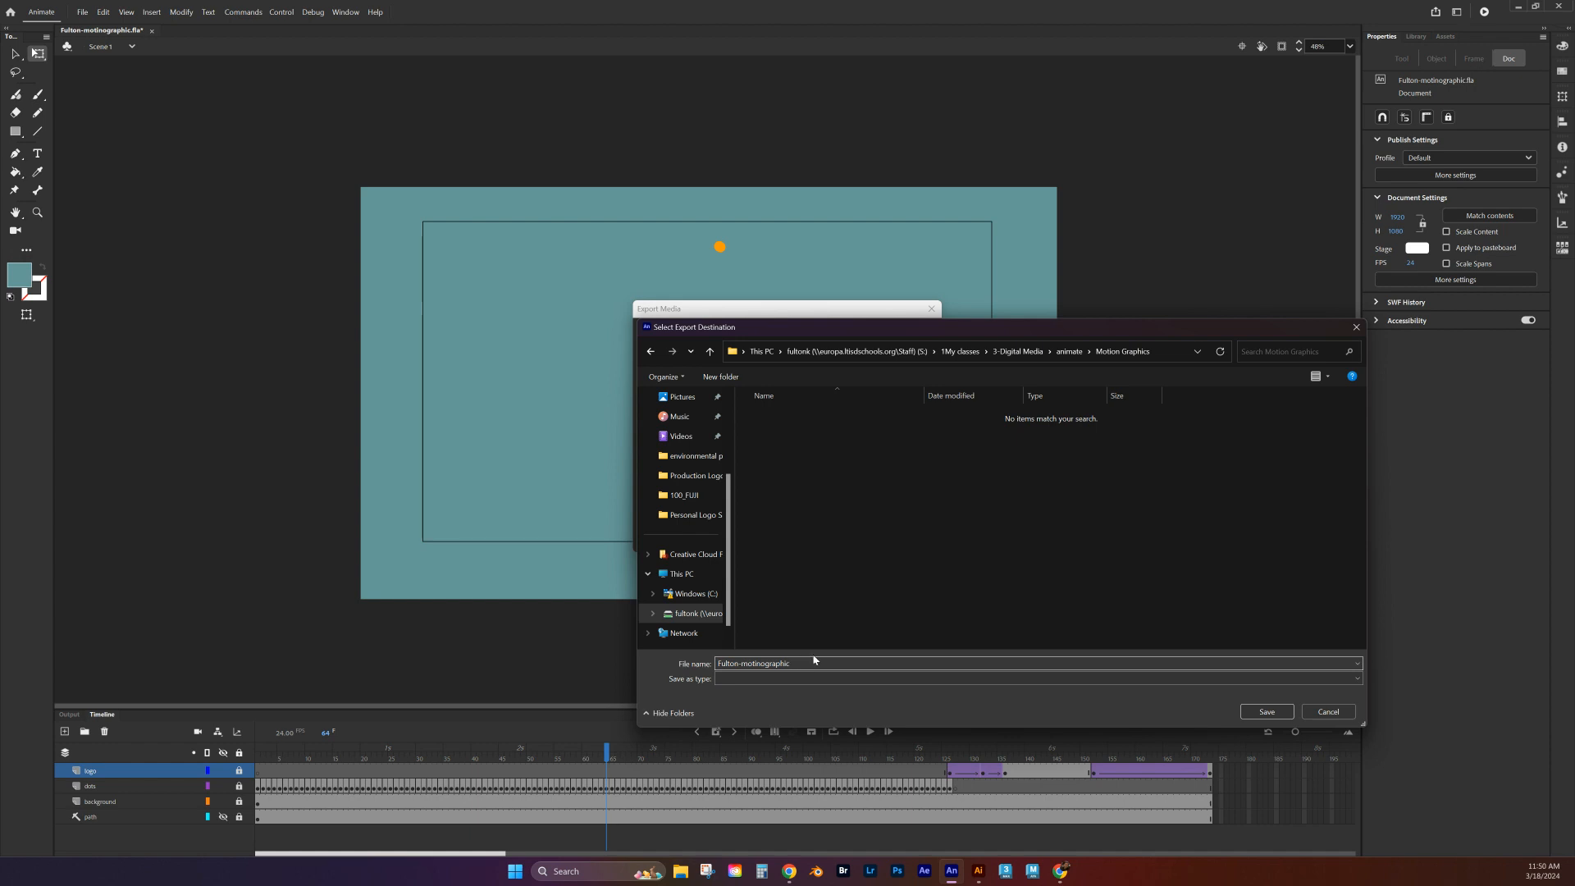
{"action": "key", "text": "BackSpace"}
{"action": "key", "text": "BackSpace"}
{"action": "key", "text": "BackSpace"}
{"action": "key", "text": "BackSpace"}
{"action": "key", "text": "BackSpace"}
{"action": "key", "text": "BackSpace"}
{"action": "key", "text": "BackSpace"}
{"action": "key", "text": "BackSpace"}
{"action": "key", "text": "BackSpace"}
{"action": "key", "text": "BackSpace"}
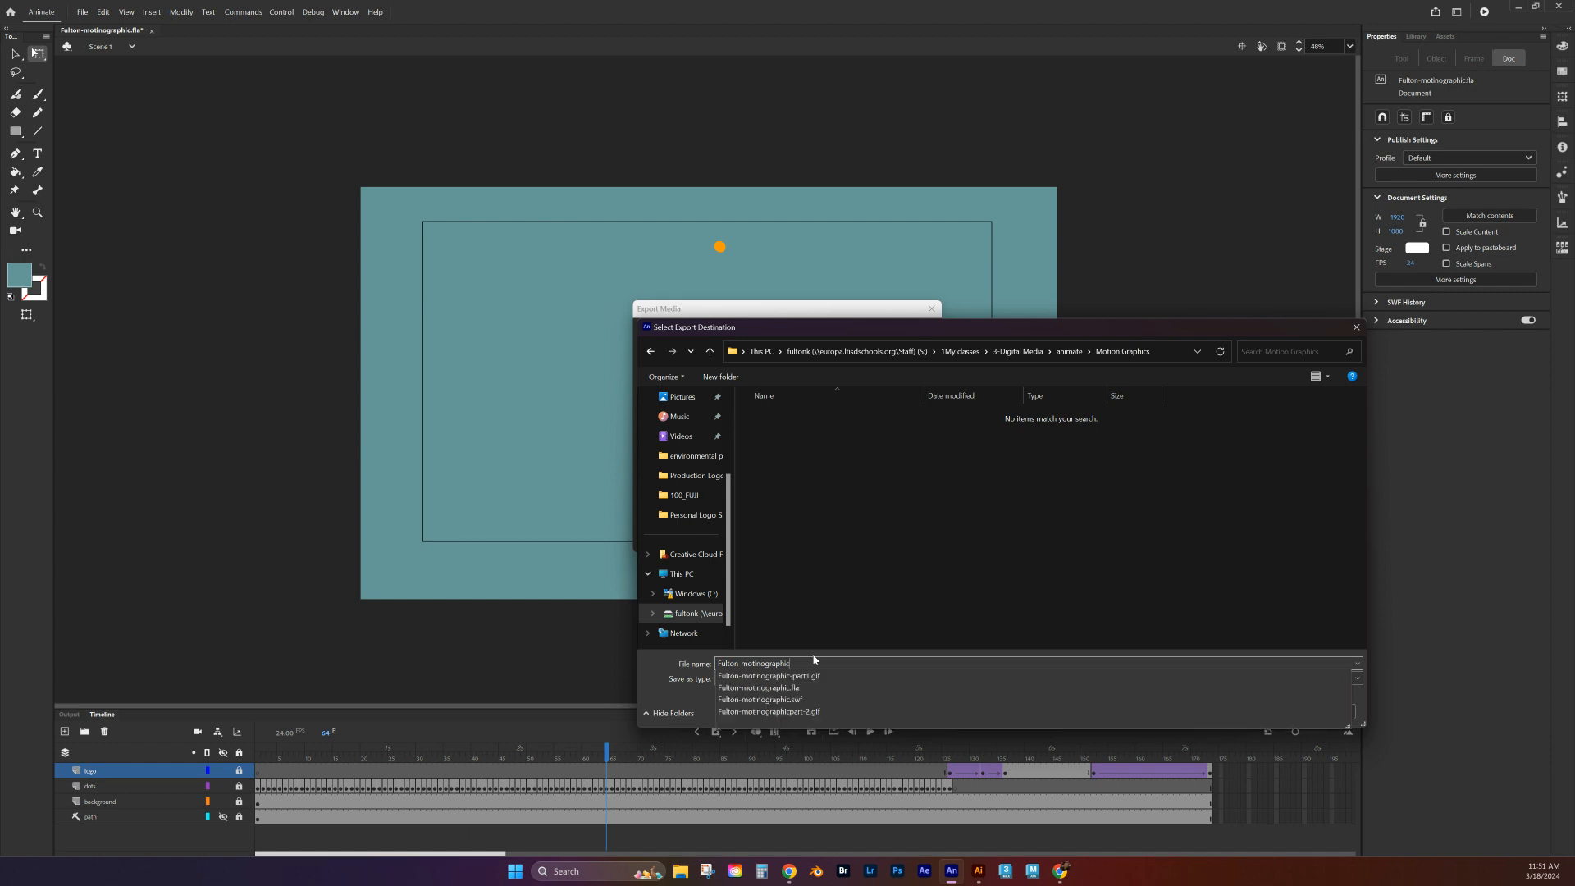
{"action": "key", "text": "BackSpace"}
{"action": "key", "text": "BackSpace"}
{"action": "key", "text": "BackSpace"}
{"action": "type", "text": "F"}
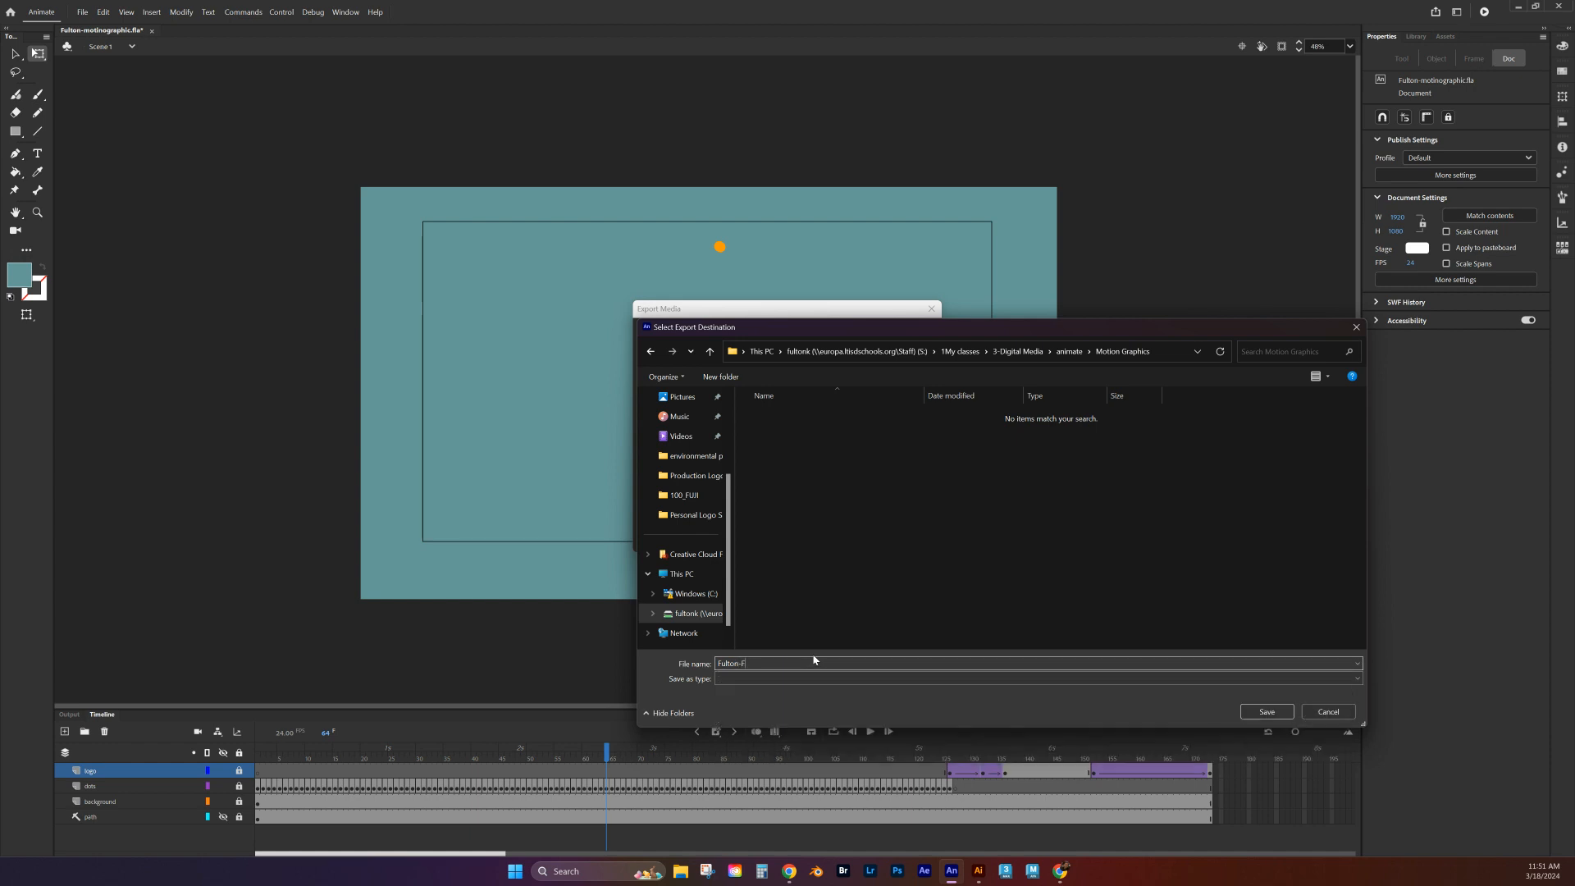
{"action": "type", "text": "inal Motino"}
{"action": "type", "text": " Graphic"}
{"action": "left_click", "coordinate": [1269, 712]}
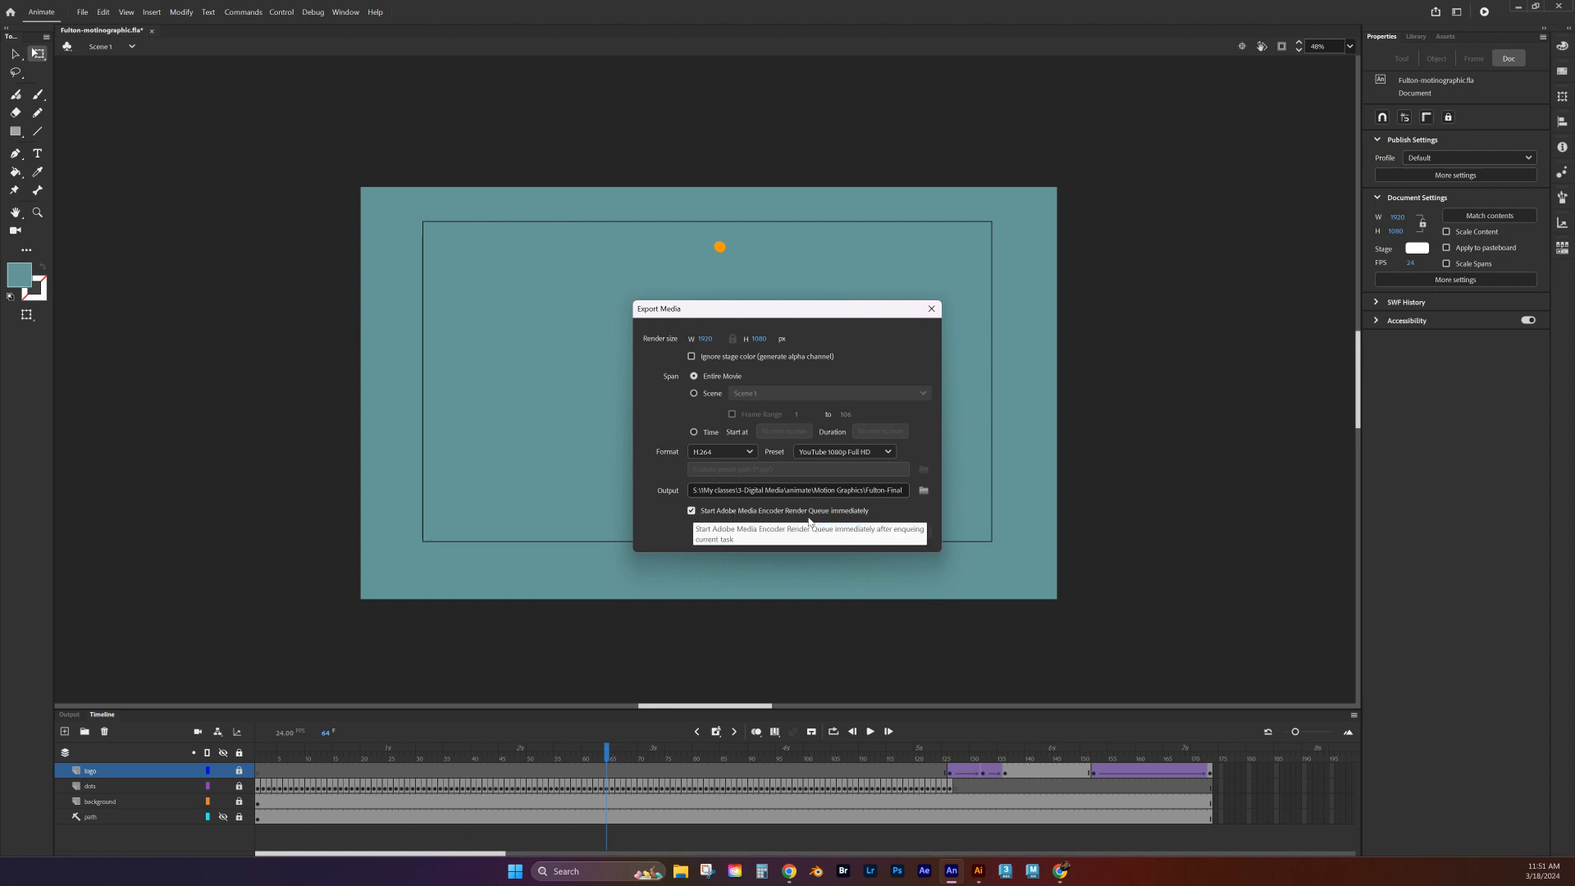
Step: Export the movie and let Adobe Media Encoder render it from the queue
{"action": "left_click", "coordinate": [839, 533]}
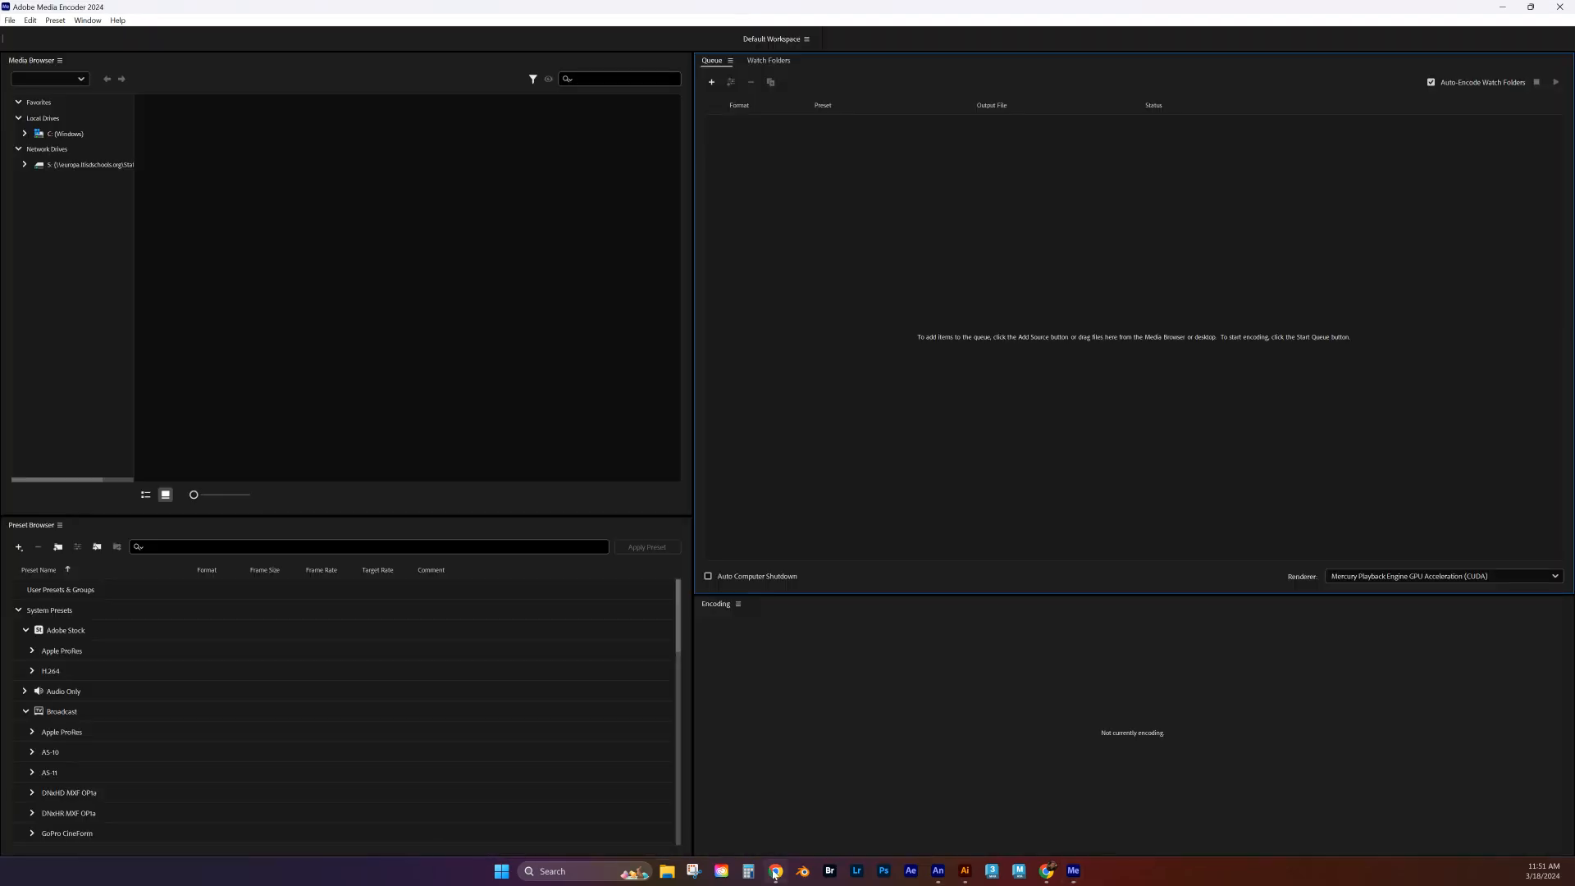
{"action": "mouse_move", "coordinate": [774, 871]}
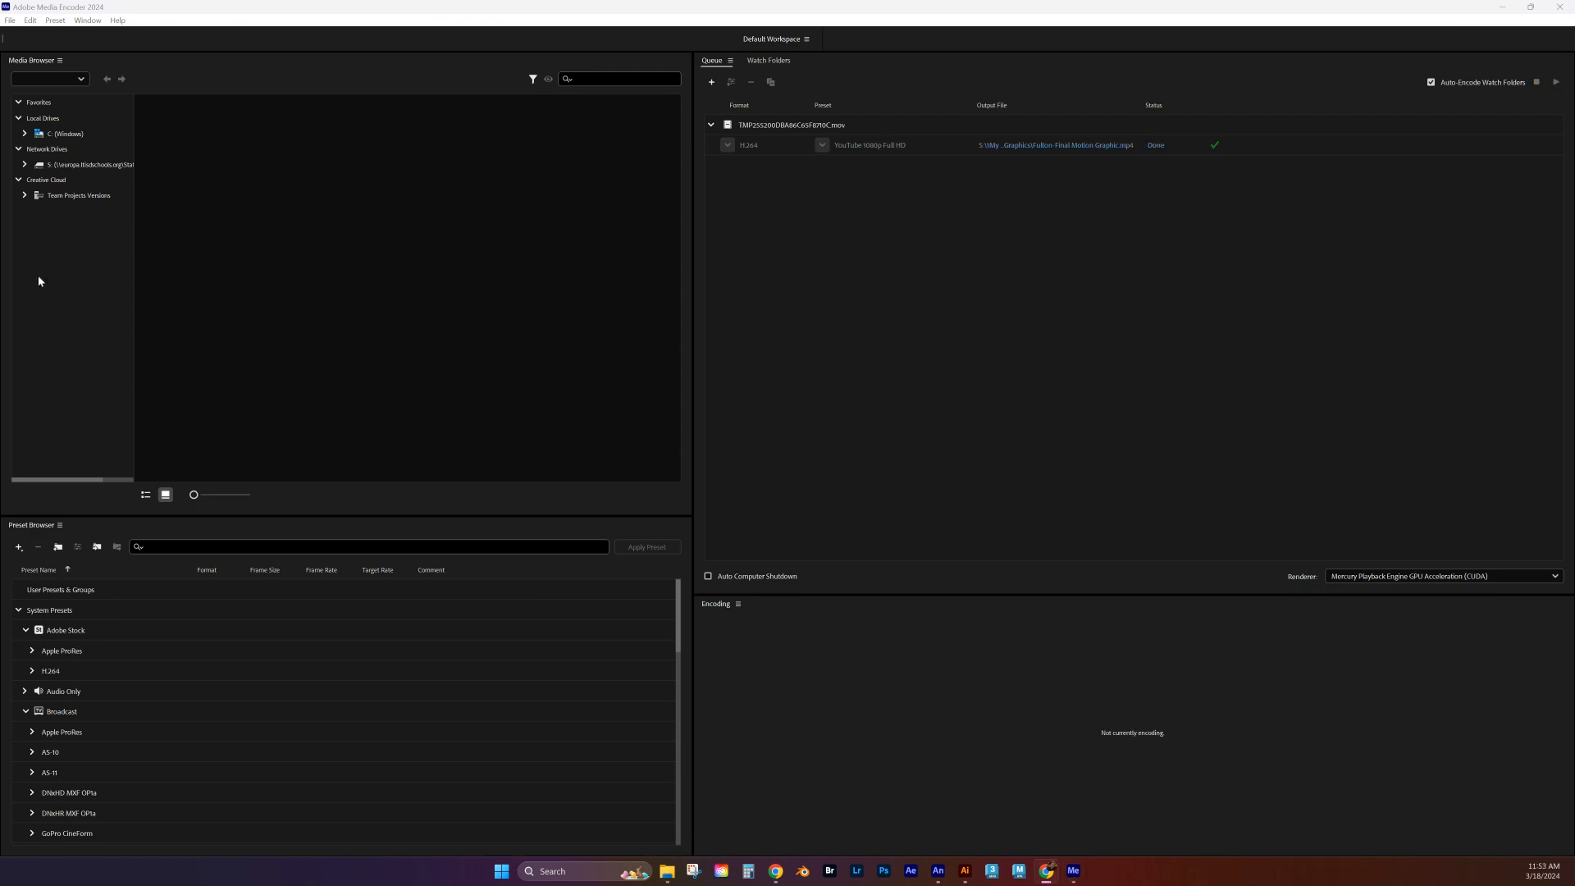
Step: Open the rendered file's folder from the encoder queue, play the exported MP4, and close the player
{"action": "left_click", "coordinate": [989, 149]}
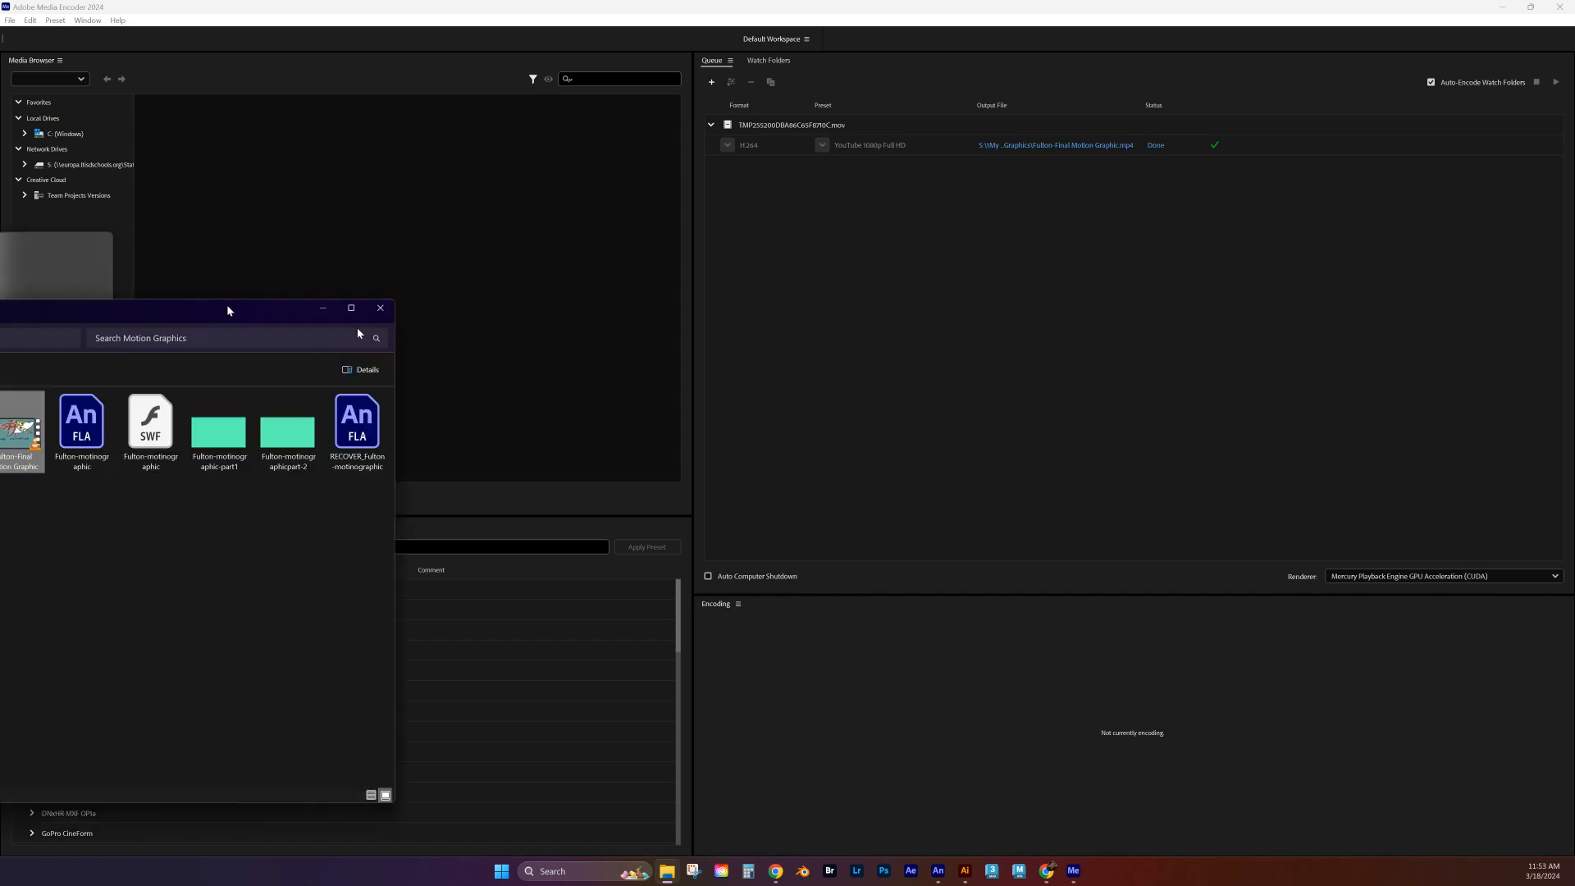
{"action": "left_click_drag", "start_coordinate": [1099, 185], "coordinate": [1194, 162]}
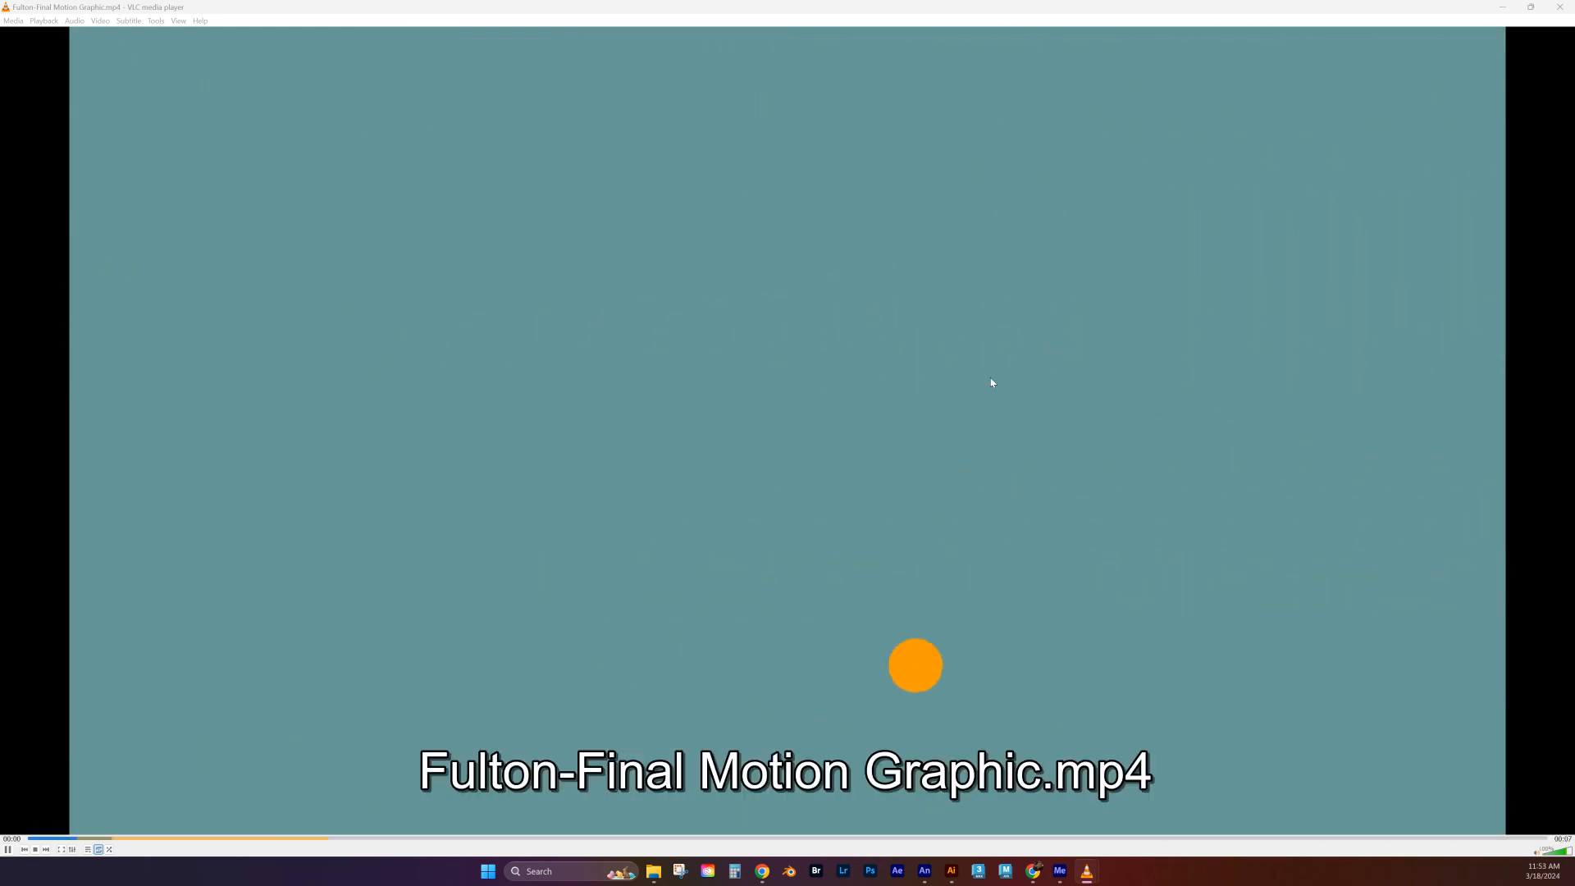
{"action": "left_click", "coordinate": [1559, 8]}
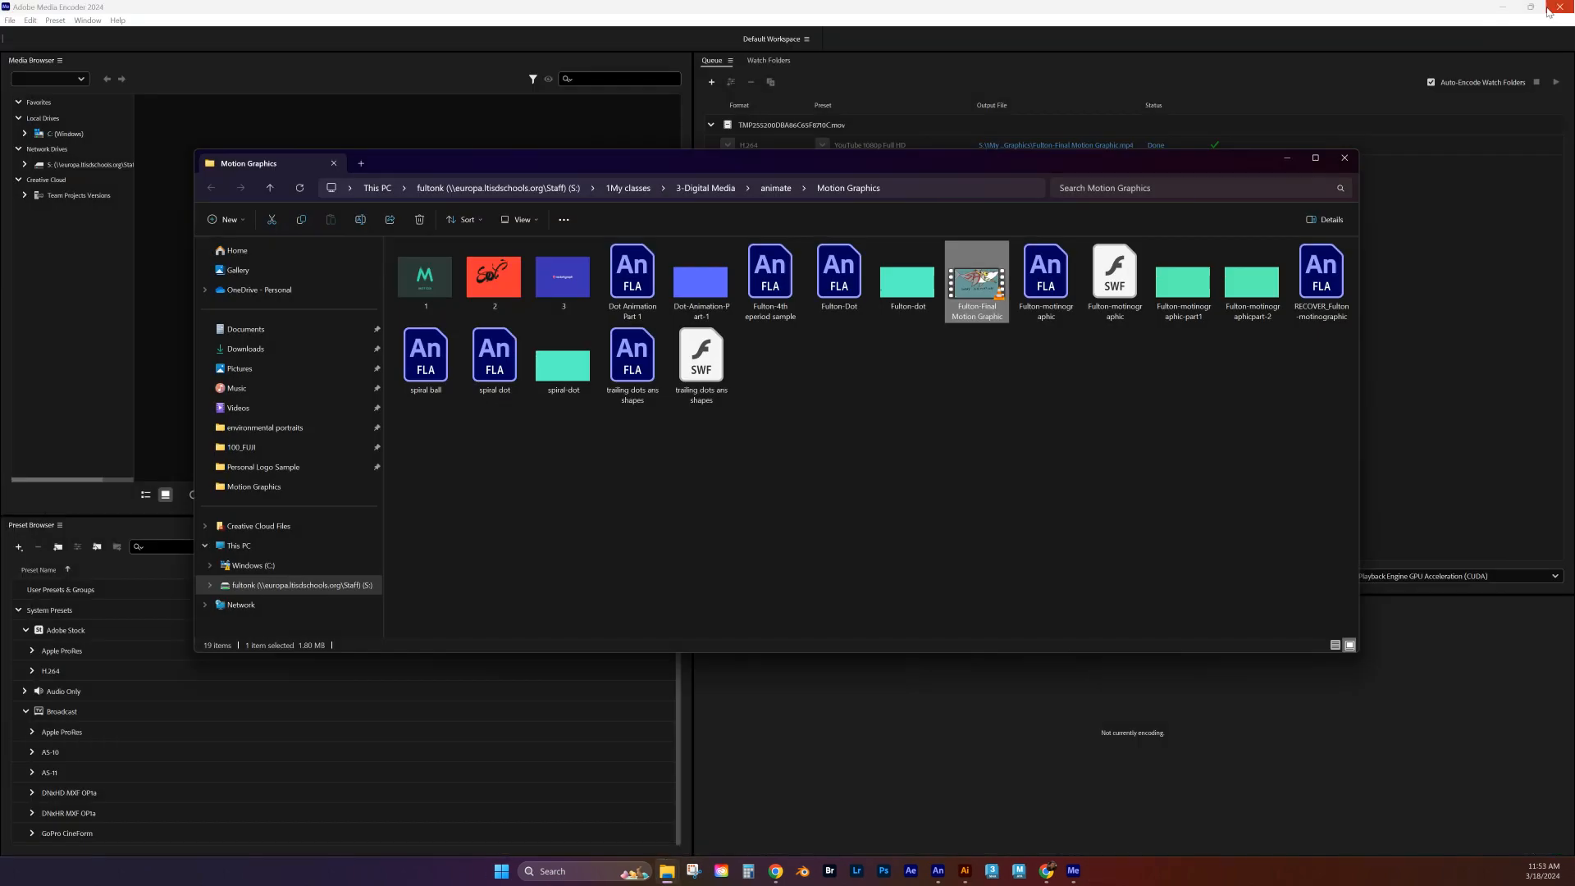
Step: Review the exported video's Open with choices and file details in the Motion Graphics folder, alongside the source FLA file
{"action": "right_click", "coordinate": [972, 289]}
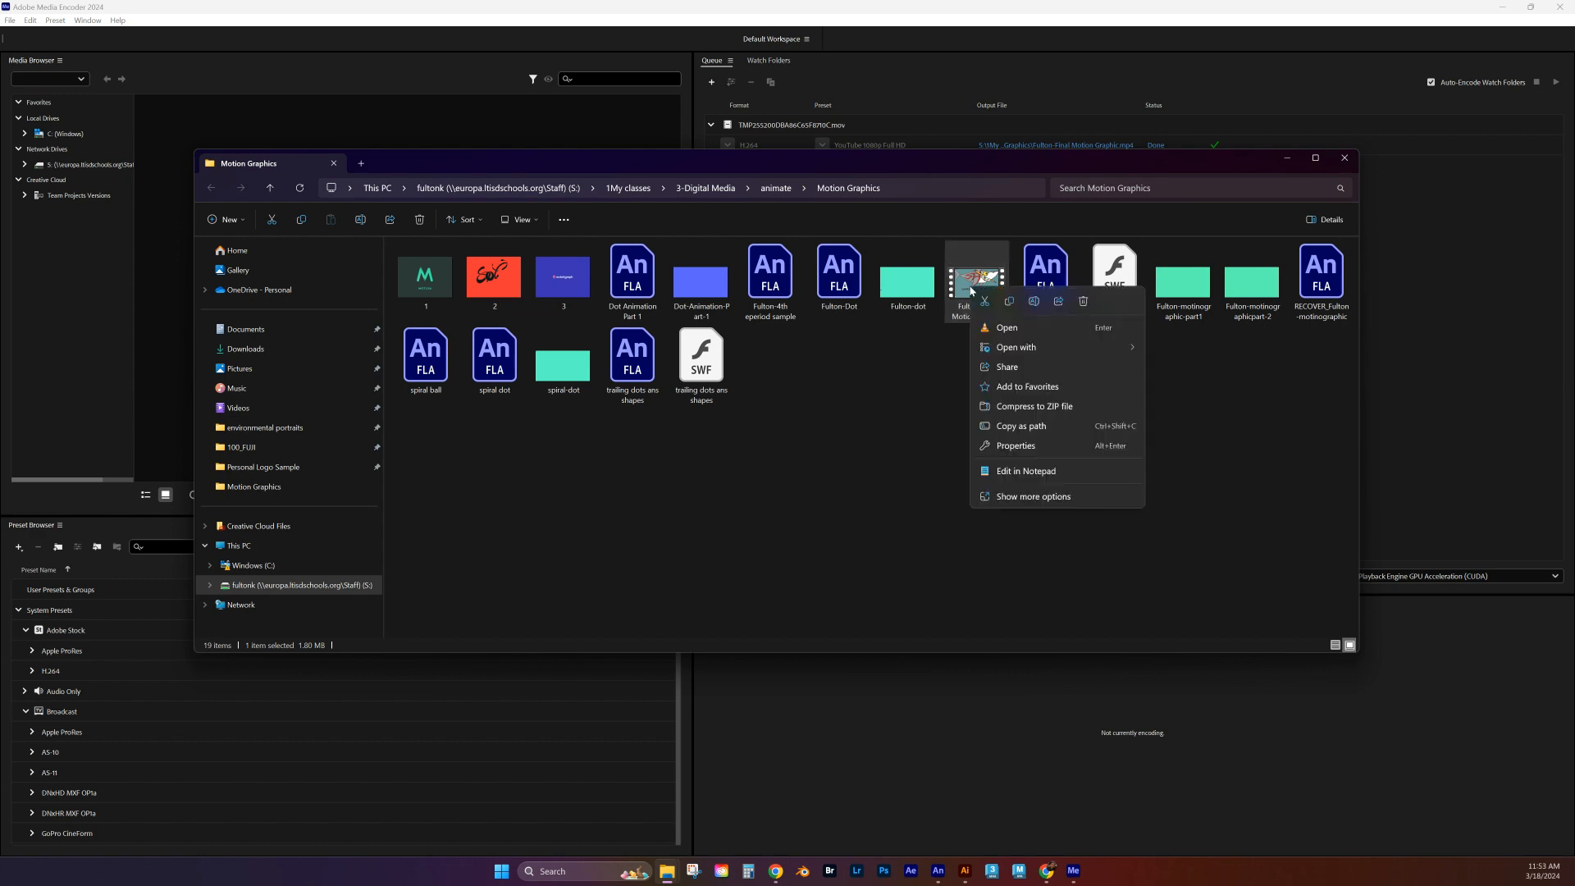
{"action": "mouse_move", "coordinate": [1043, 352]}
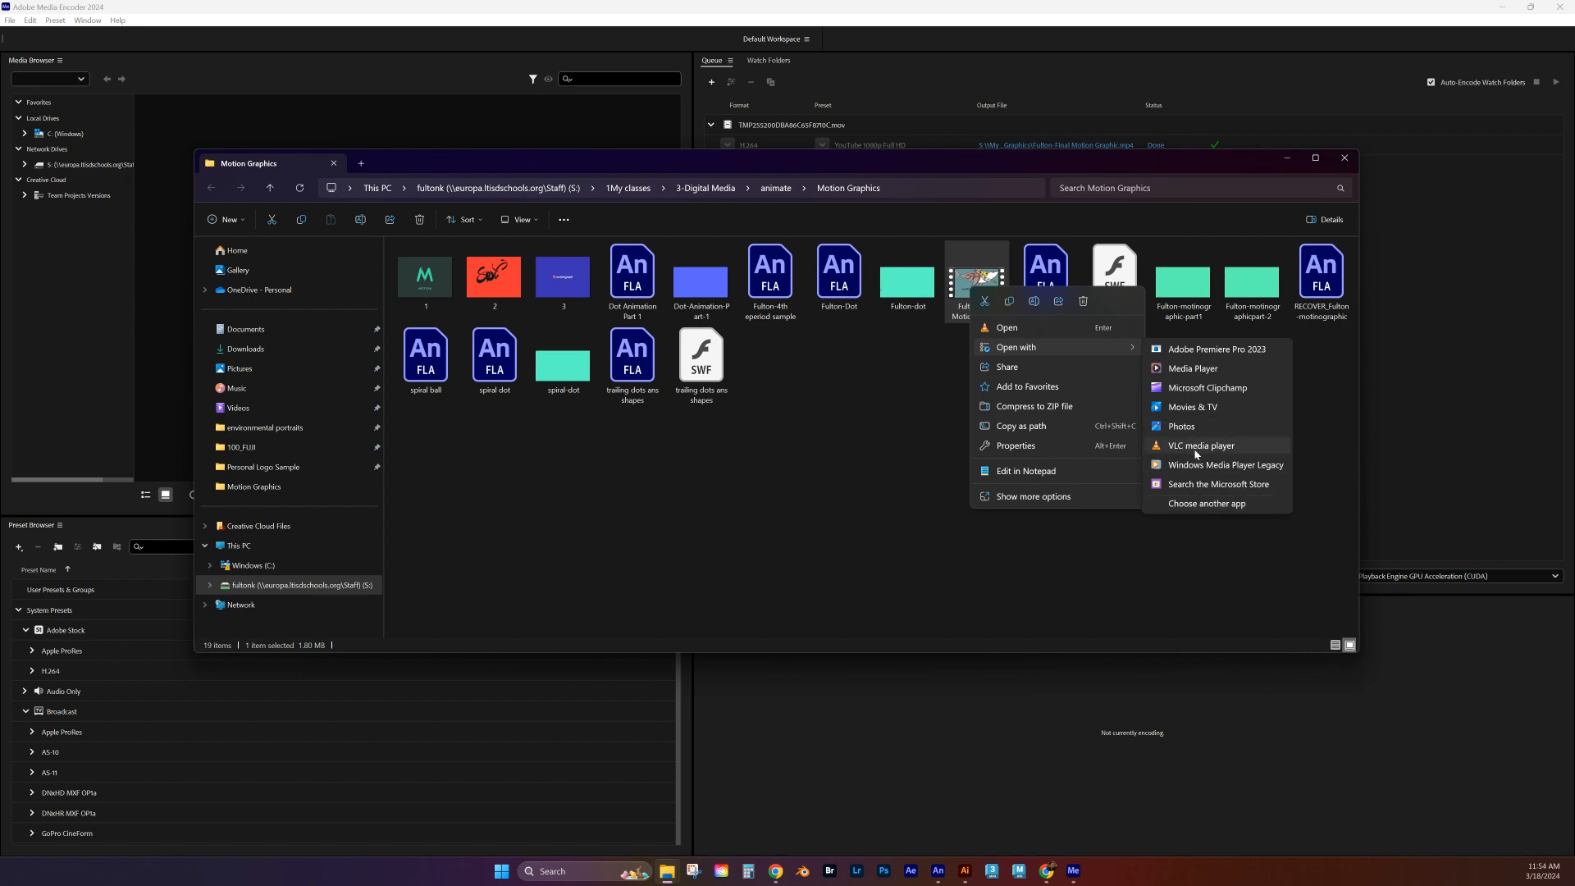
{"action": "left_click", "coordinate": [1126, 533]}
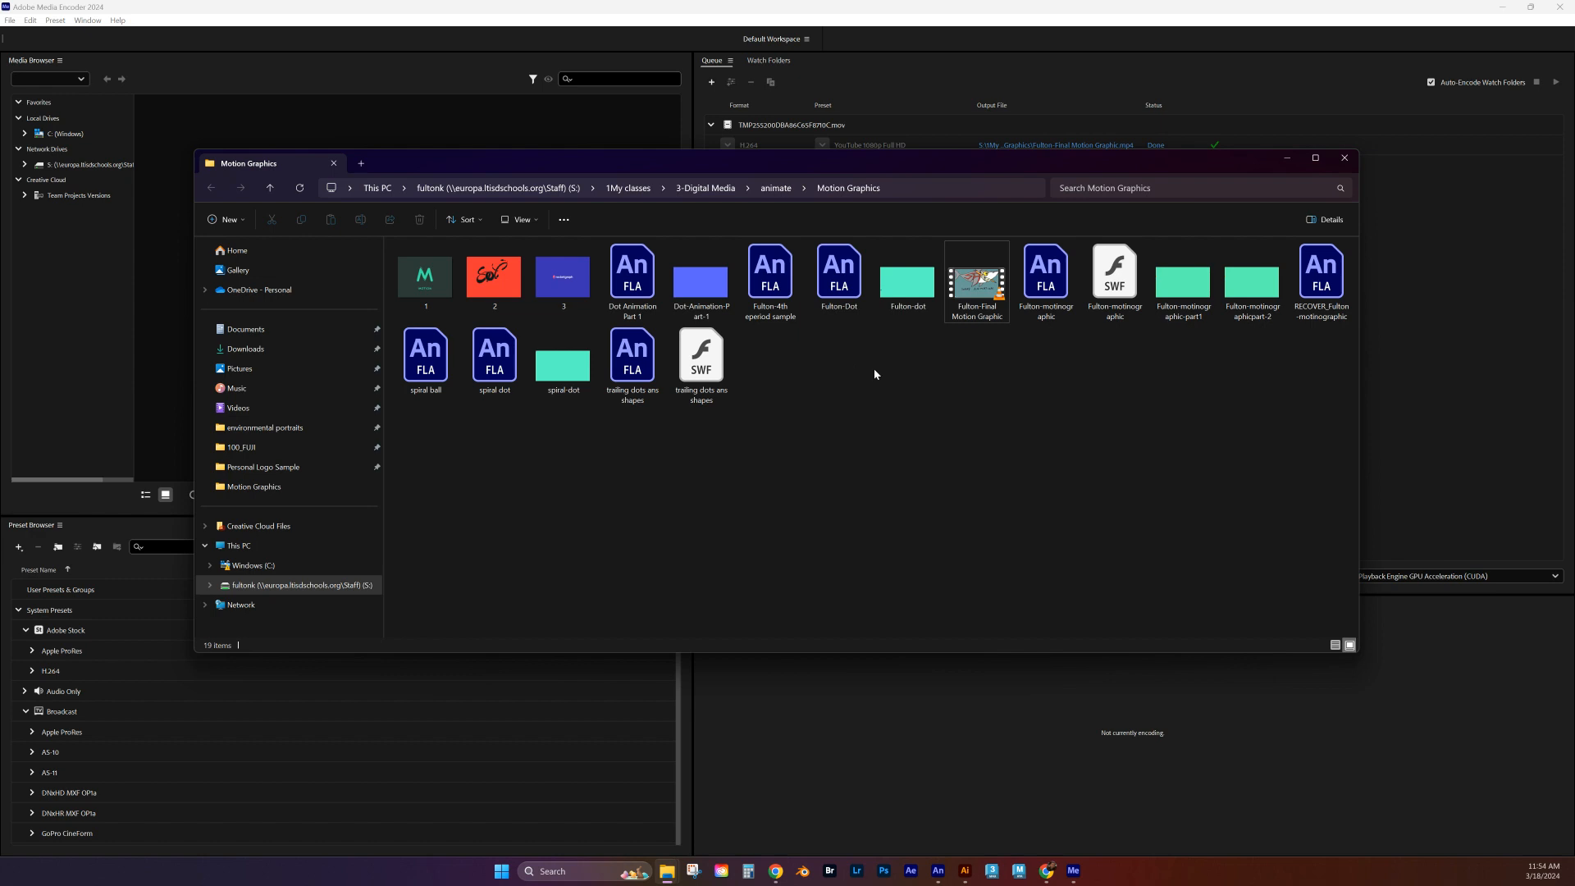
{"action": "mouse_move", "coordinate": [994, 299]}
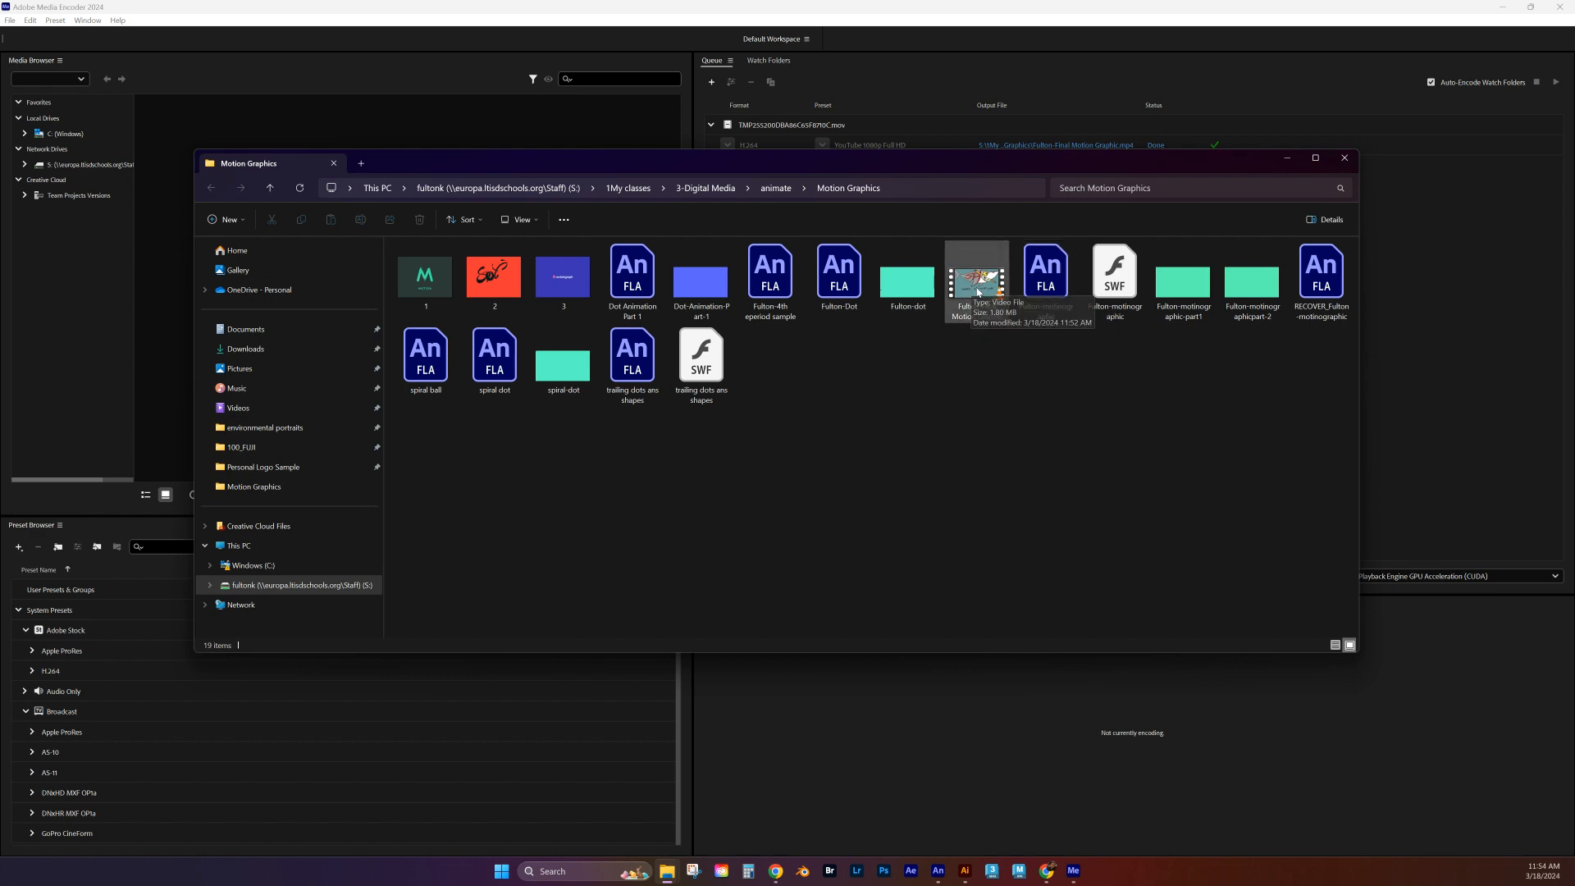
{"action": "left_click", "coordinate": [1047, 300]}
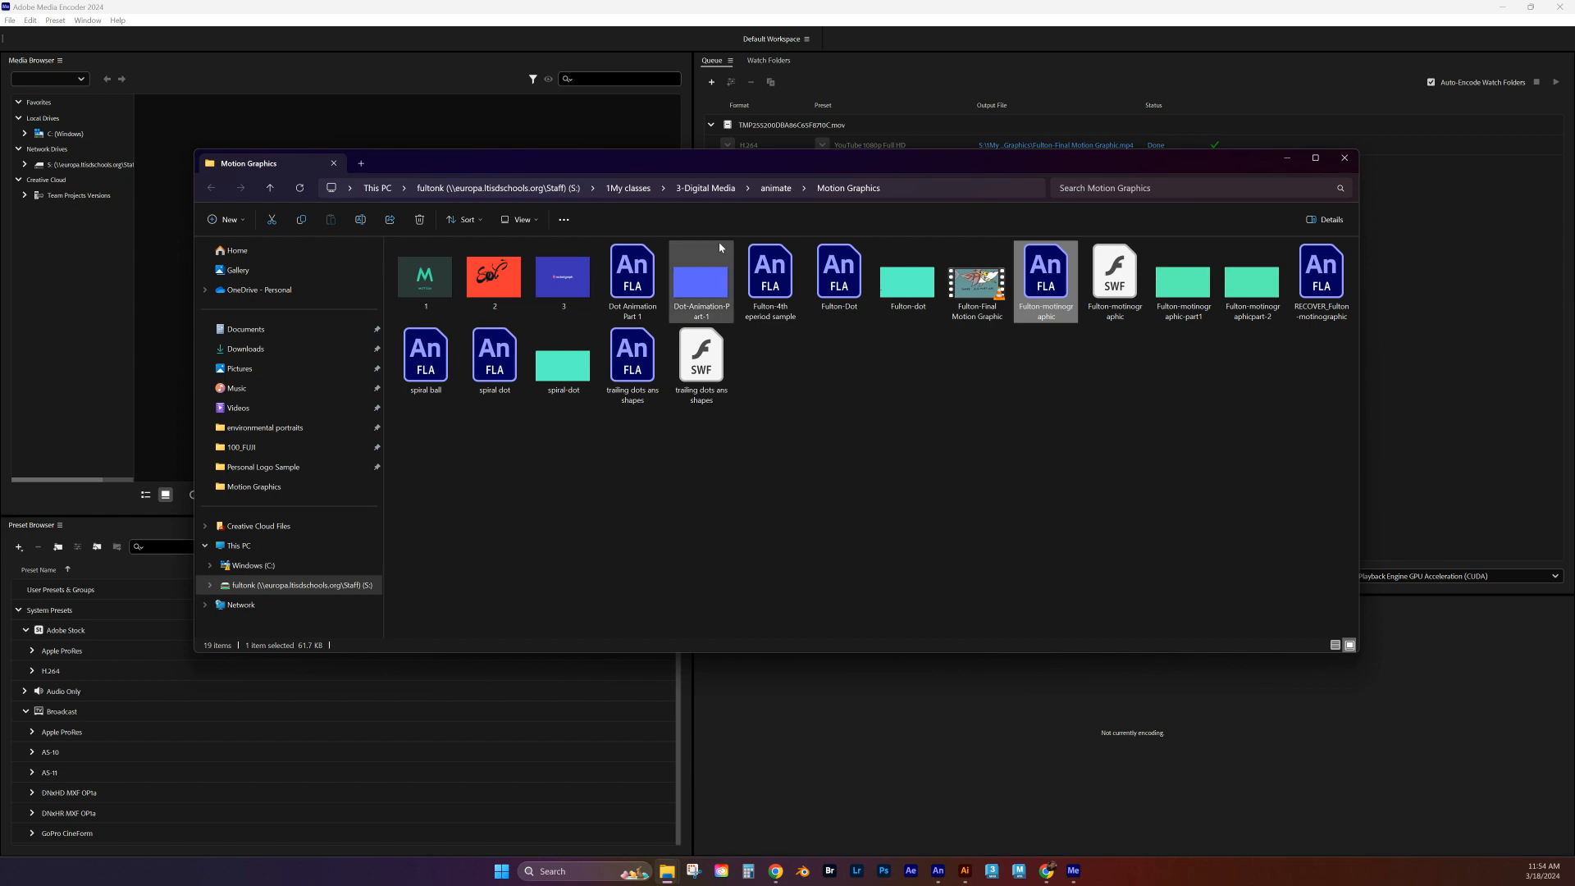
{"action": "left_click", "coordinate": [1037, 489]}
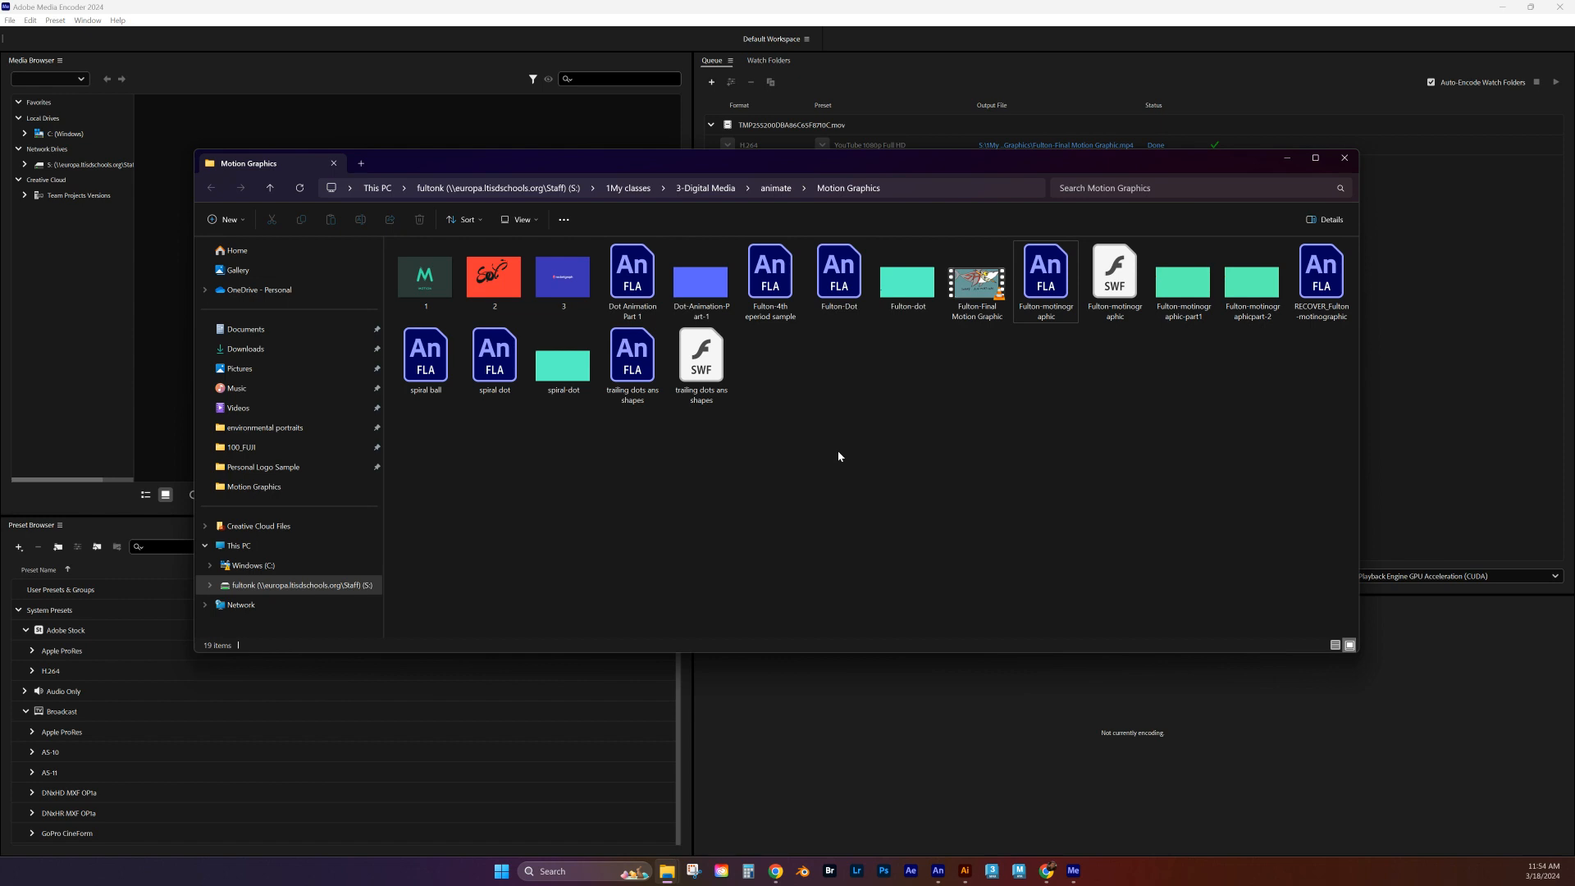